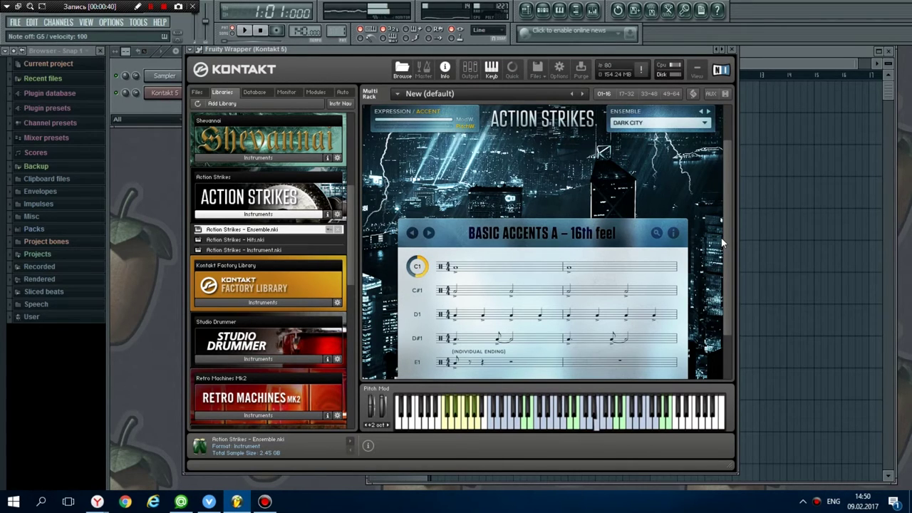
# - Load the rhythm sets Basic Accents B and Basic Accents C in turn, playing notes to audition each one
pyautogui.click(430, 233)
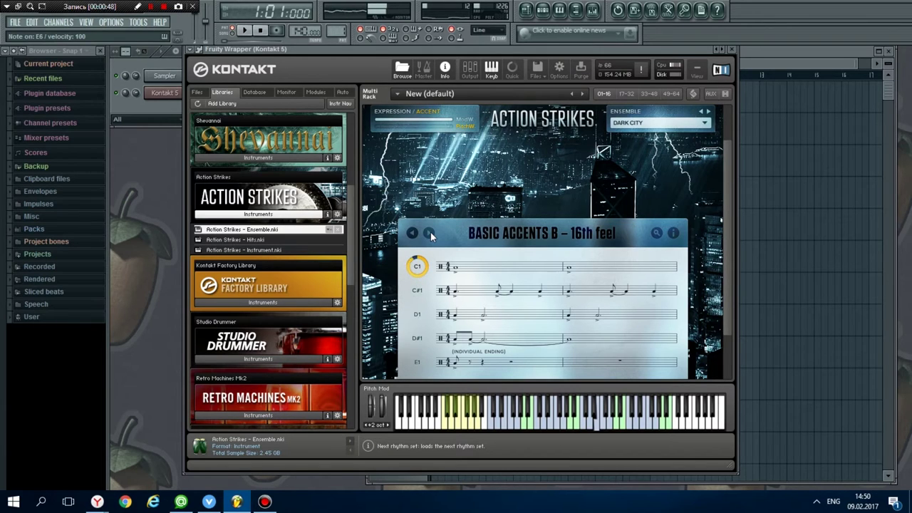
pyautogui.press('c')
pyautogui.click(430, 232)
pyautogui.press('v')
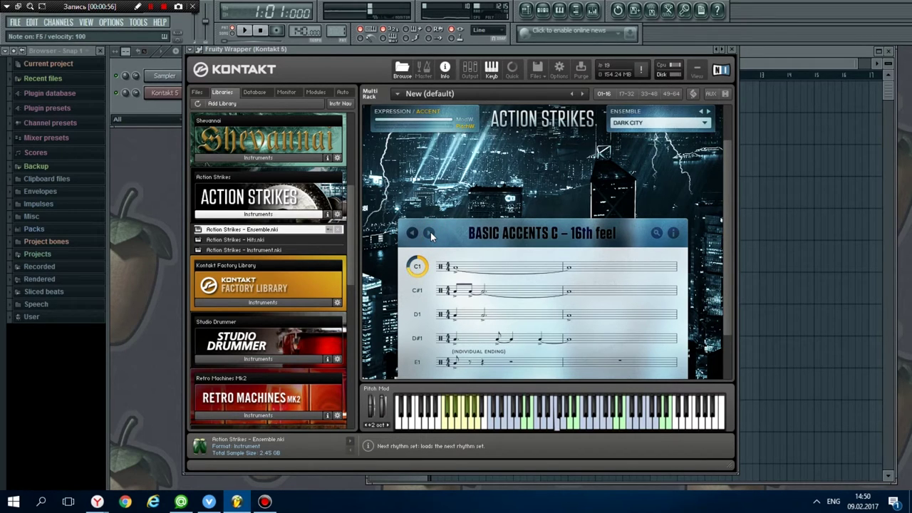
pyautogui.press('b')
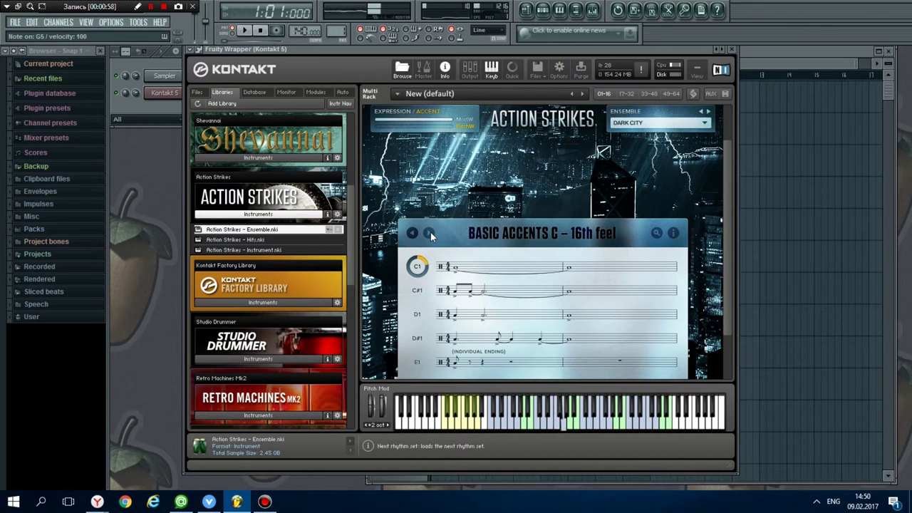
pyautogui.press('w')
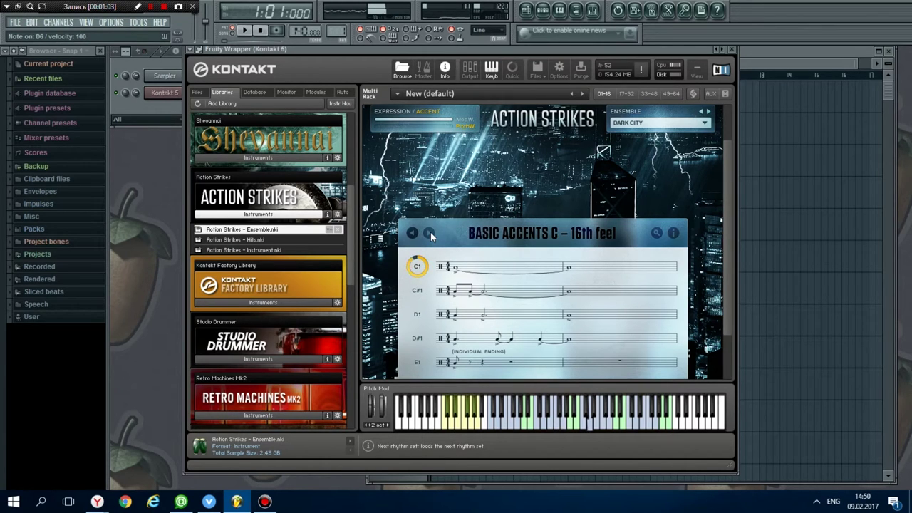
# - Advance through the rhythm sets Chasing Accents A and Chasing Accents B, auditioning them with played notes
pyautogui.click(429, 233)
pyautogui.press('e')
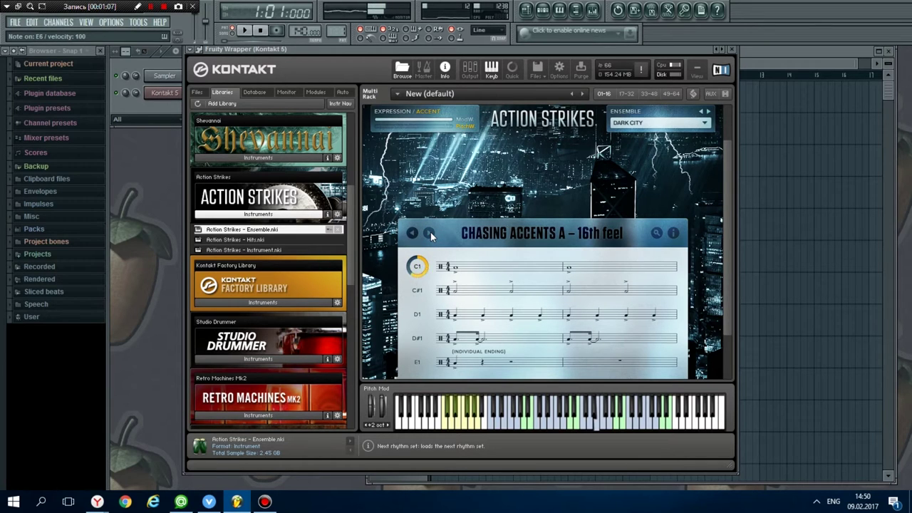
pyautogui.click(430, 233)
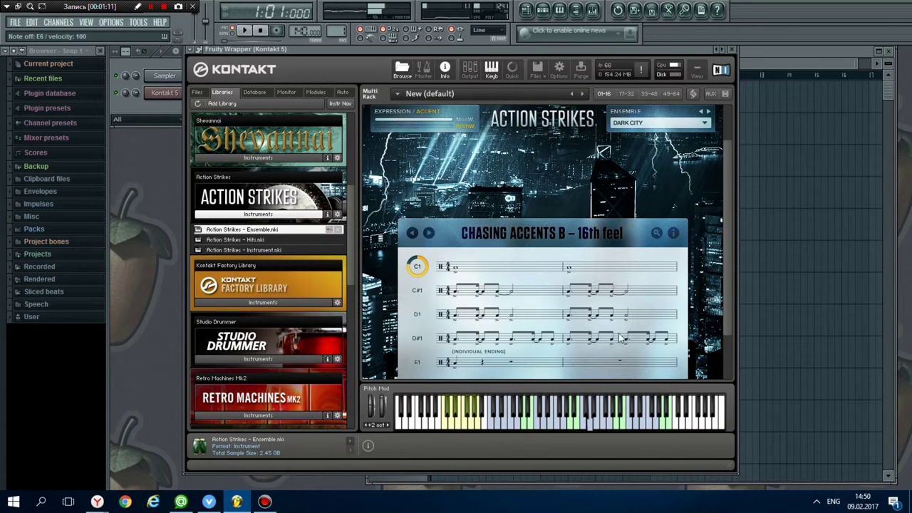
# - Audition the C#1, D1, D#1 and E1 rhythms of Chasing Accents B one after another
pyautogui.click(424, 295)
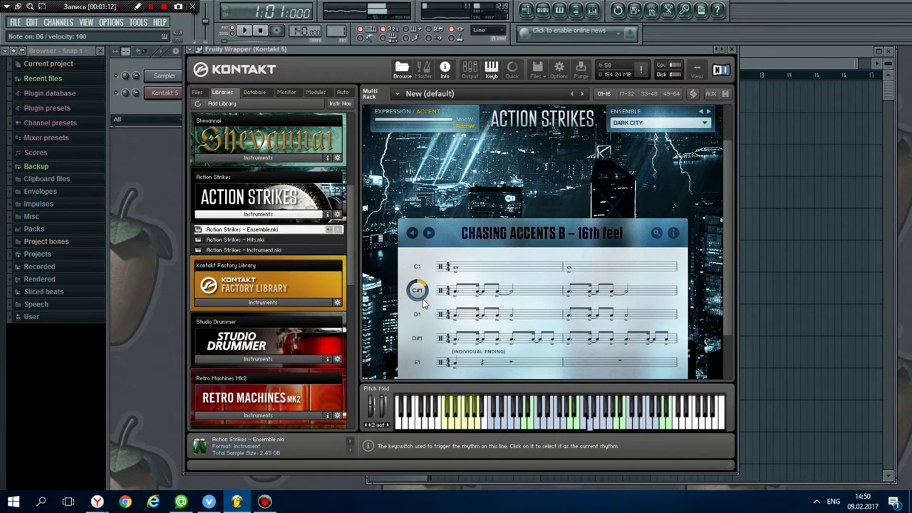
pyautogui.click(419, 314)
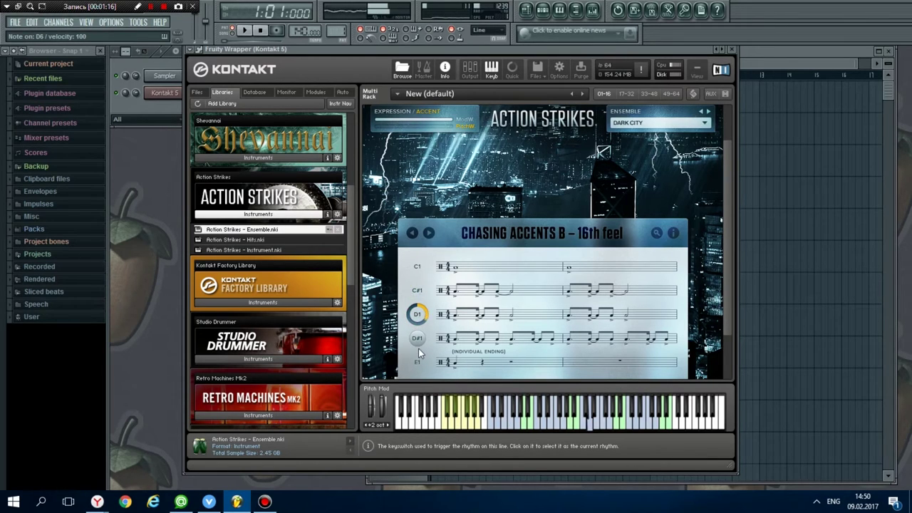
pyautogui.click(417, 339)
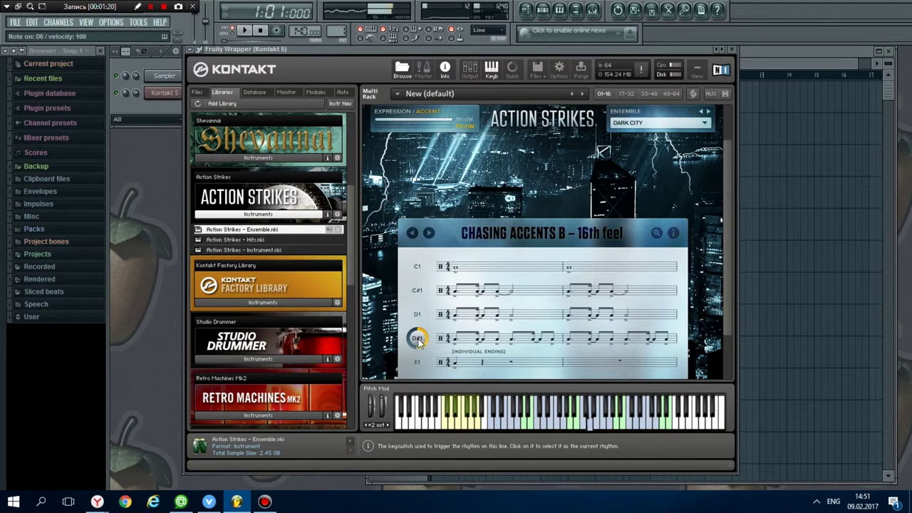
pyautogui.click(418, 364)
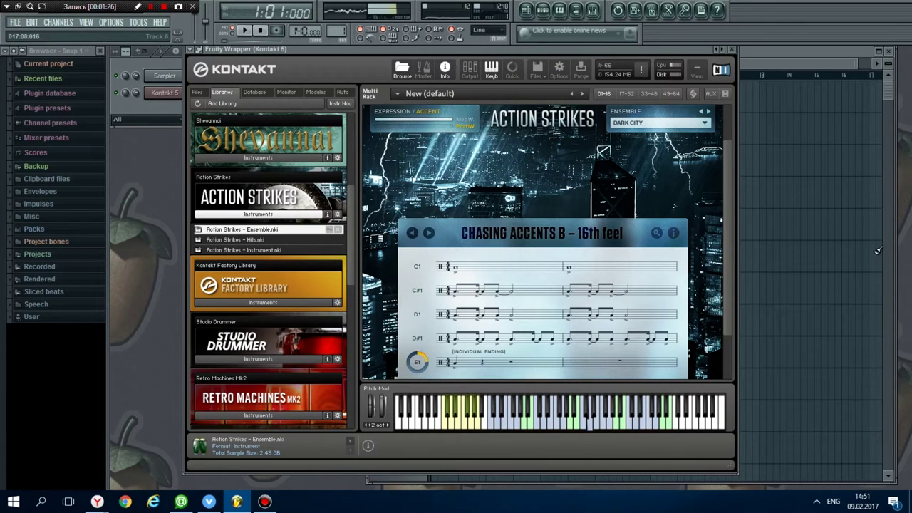
# - In the Chasing Accents C rhythm set, audition the rhythms from C1 through E1 in order
pyautogui.click(417, 269)
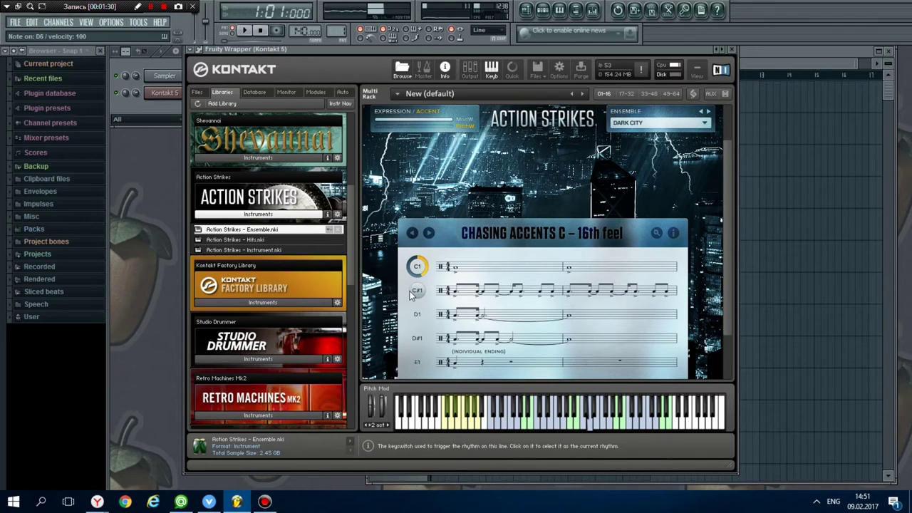
pyautogui.click(419, 291)
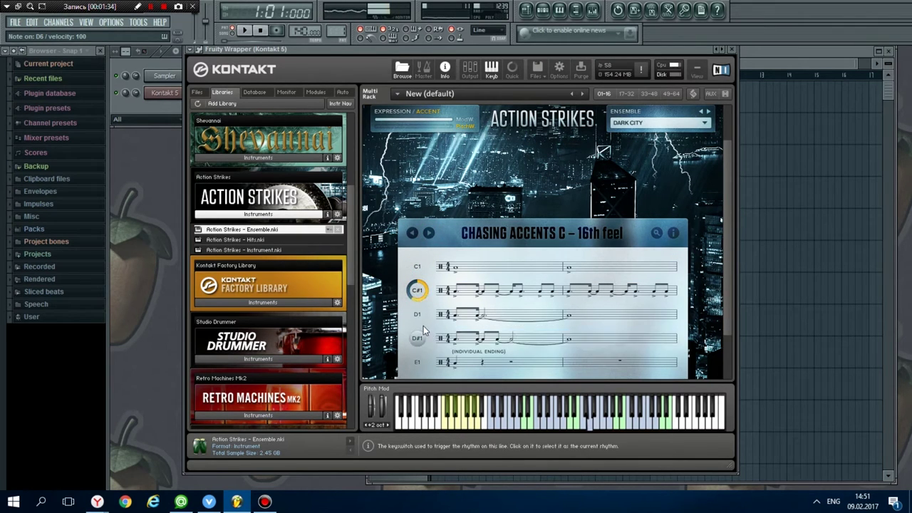
pyautogui.click(417, 316)
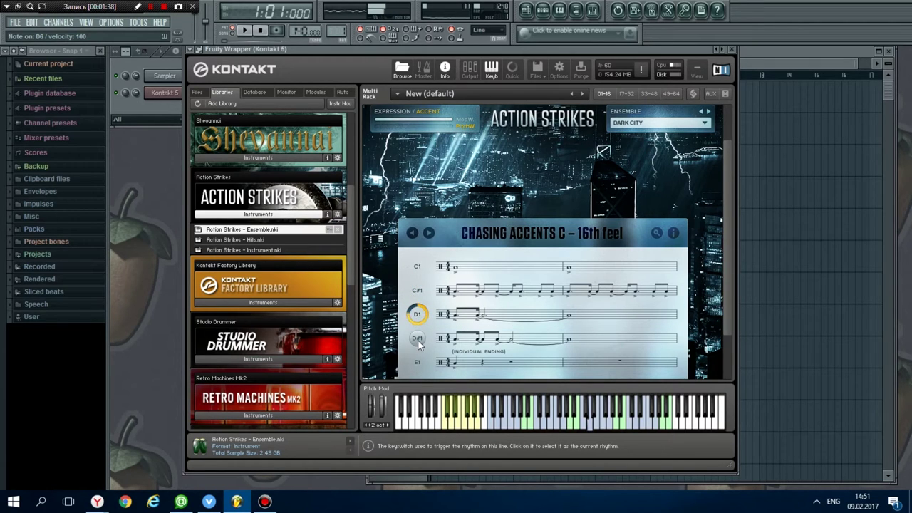
pyautogui.click(419, 340)
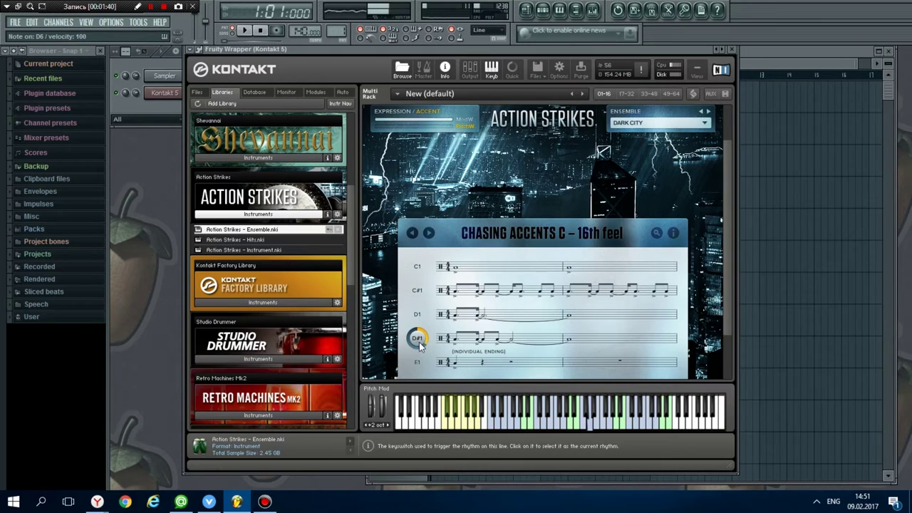
pyautogui.click(417, 364)
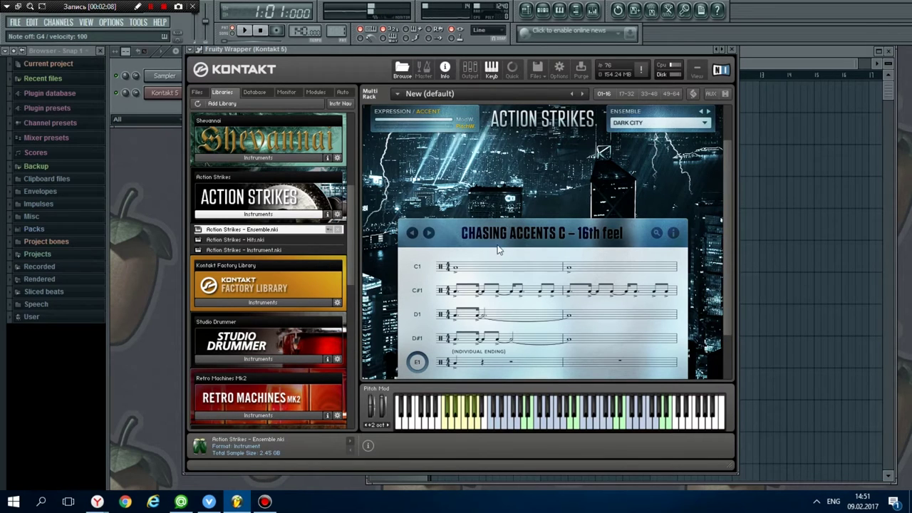
# - Switch the ensemble to Heroic Drums, then audition Tangarian Drums, Rise of the Machines, Colossus Drums and Taiko Invasion in order
pyautogui.click(686, 124)
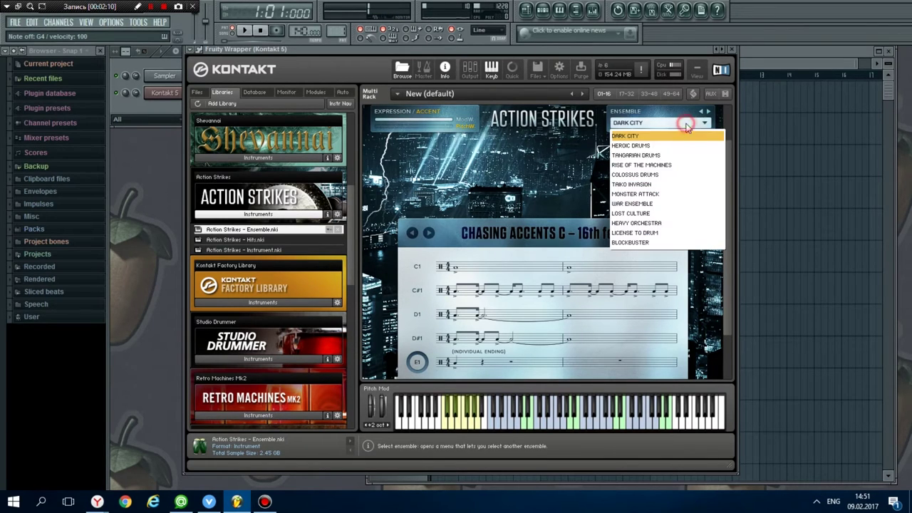
pyautogui.click(638, 145)
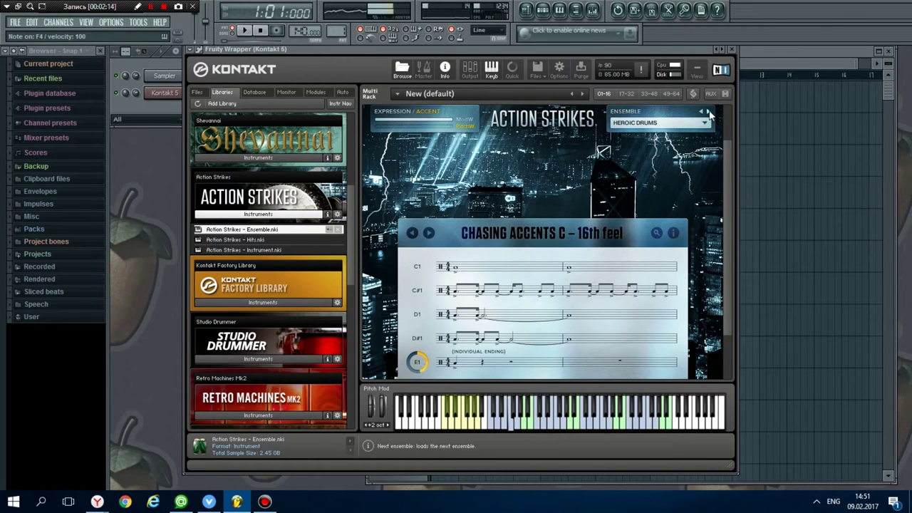
pyautogui.click(708, 113)
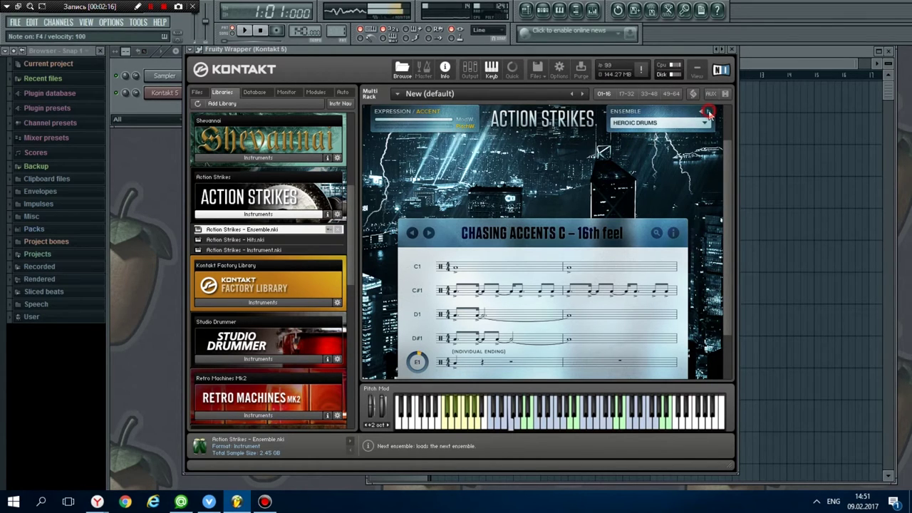
pyautogui.click(708, 112)
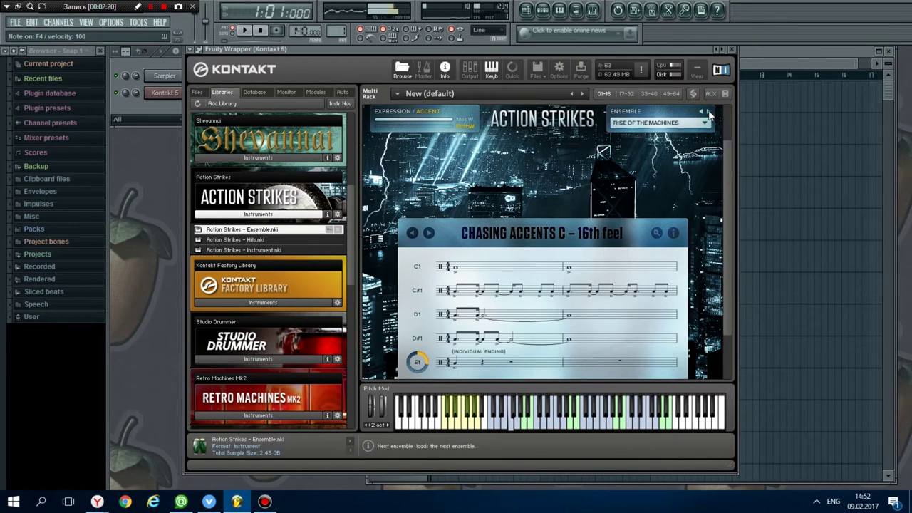
pyautogui.click(708, 113)
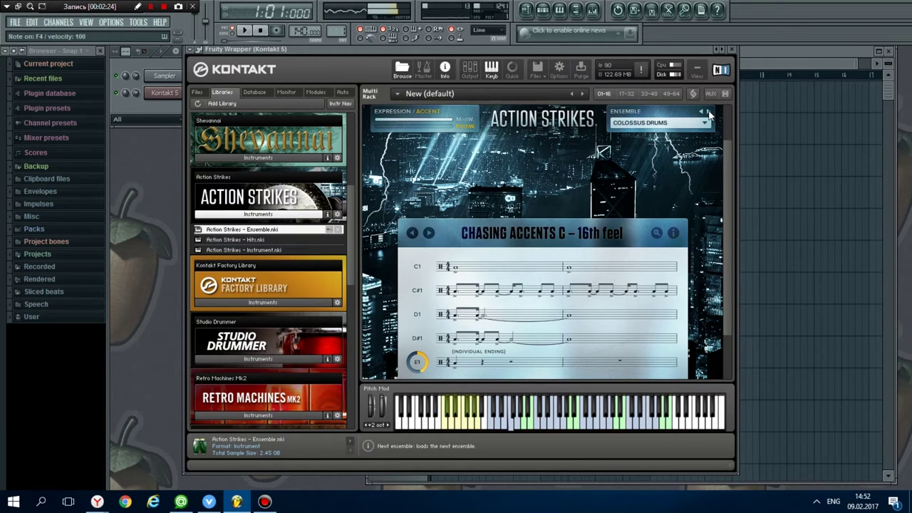
pyautogui.click(707, 112)
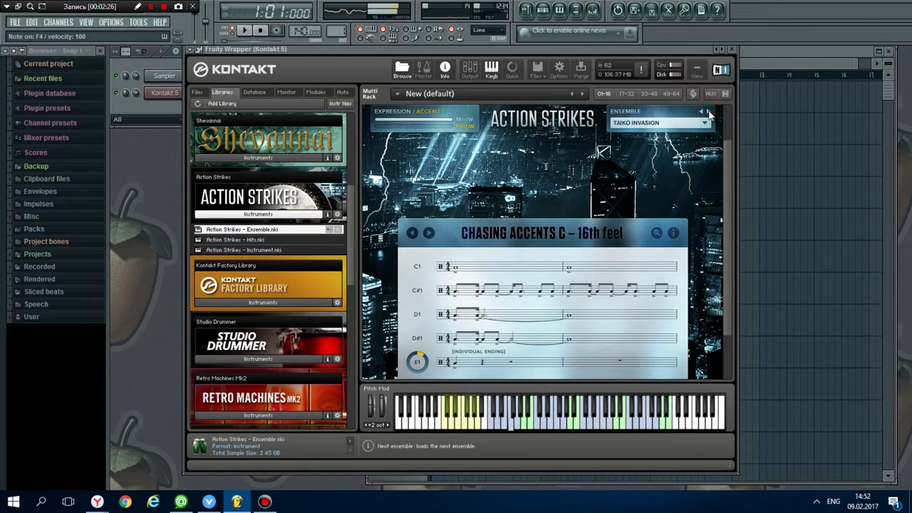
# - Audition the ensembles Monster Attack, War Ensemble, Lost Culture, Heavy Orchestra, License to Drum and Blockbuster in order
pyautogui.click(708, 112)
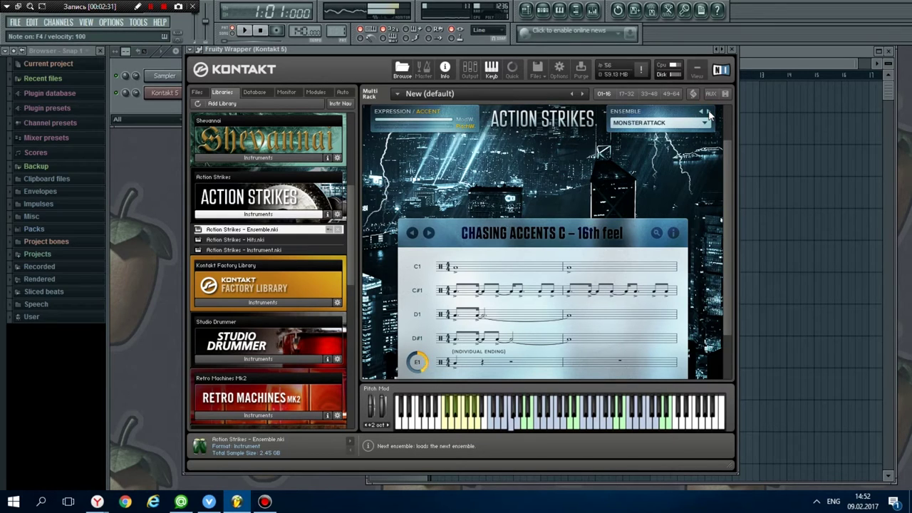
pyautogui.click(707, 113)
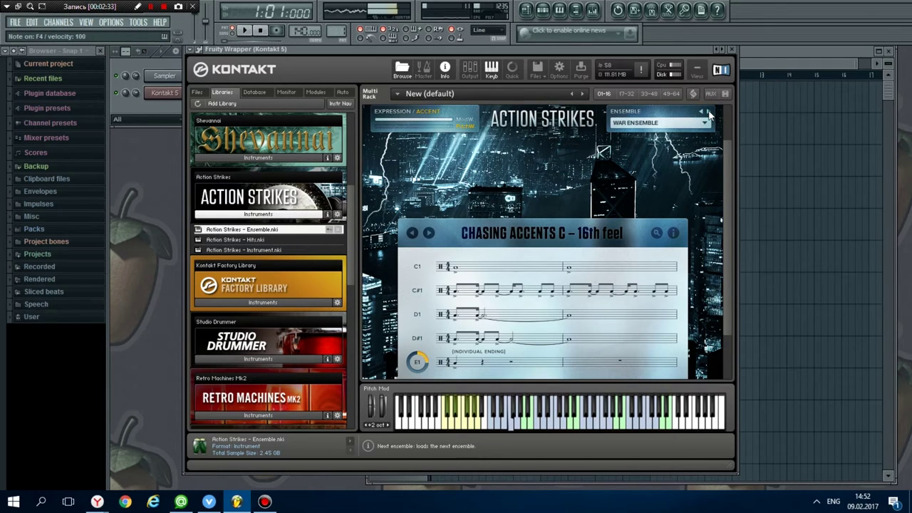
pyautogui.click(708, 113)
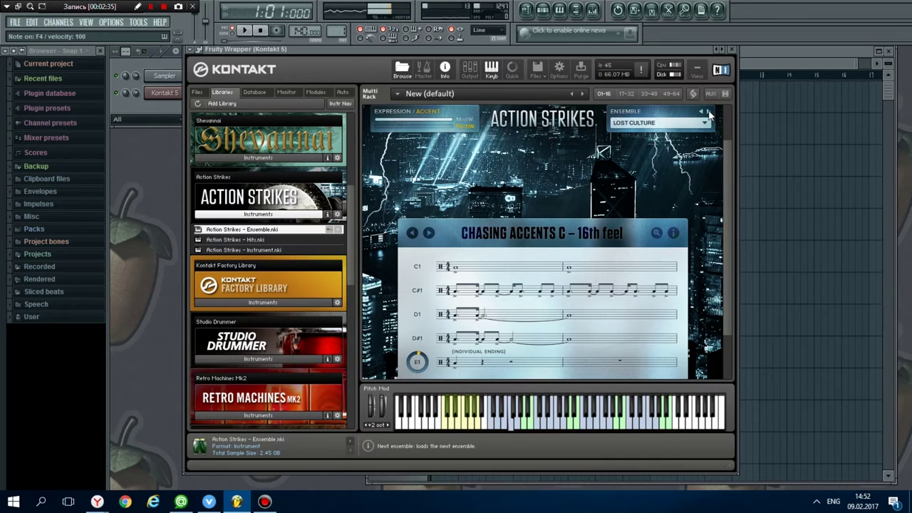
pyautogui.click(708, 112)
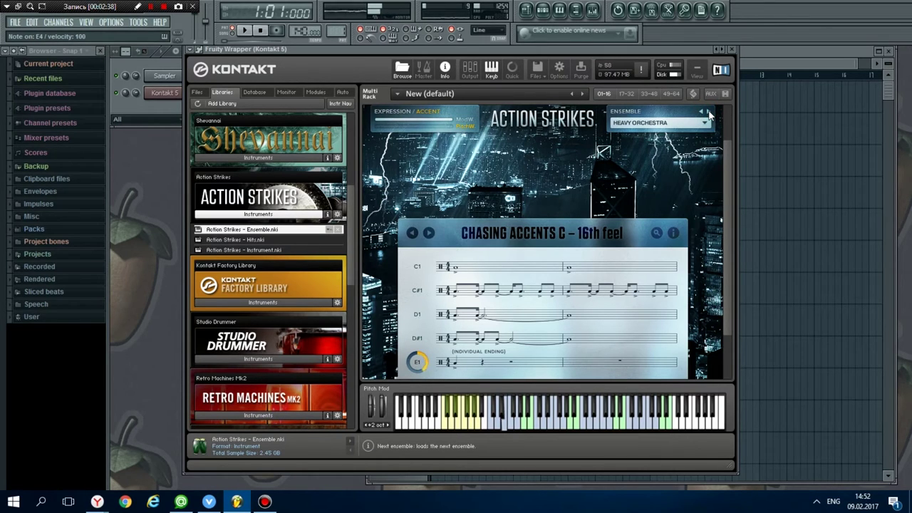
pyautogui.click(708, 112)
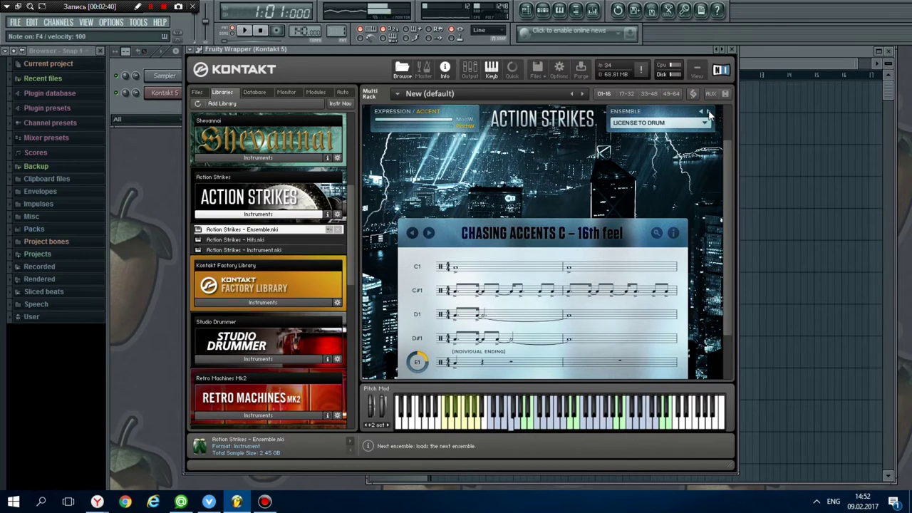
pyautogui.click(707, 113)
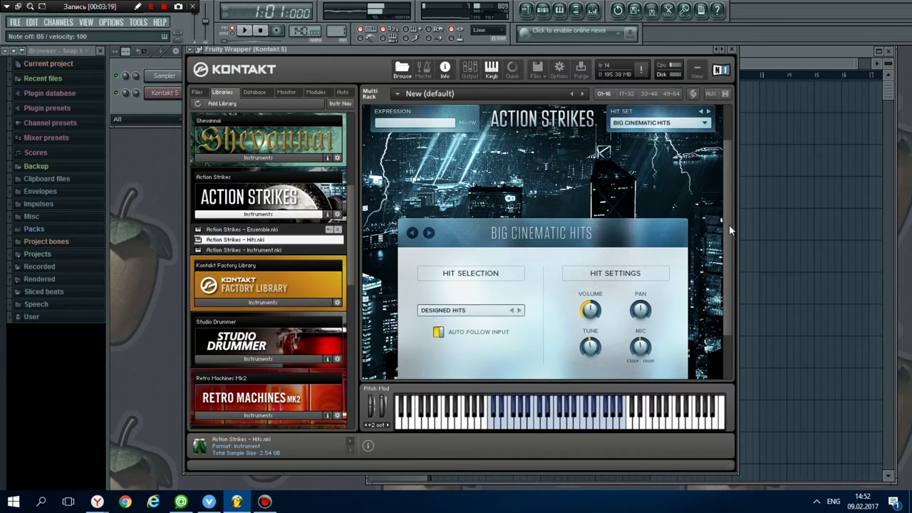
# - In the Action Strikes Hits instrument, audition the hit sets Orchestral Percussion, All Cymbals, Cinematic Toms and All Taikos in order
pyautogui.click(707, 113)
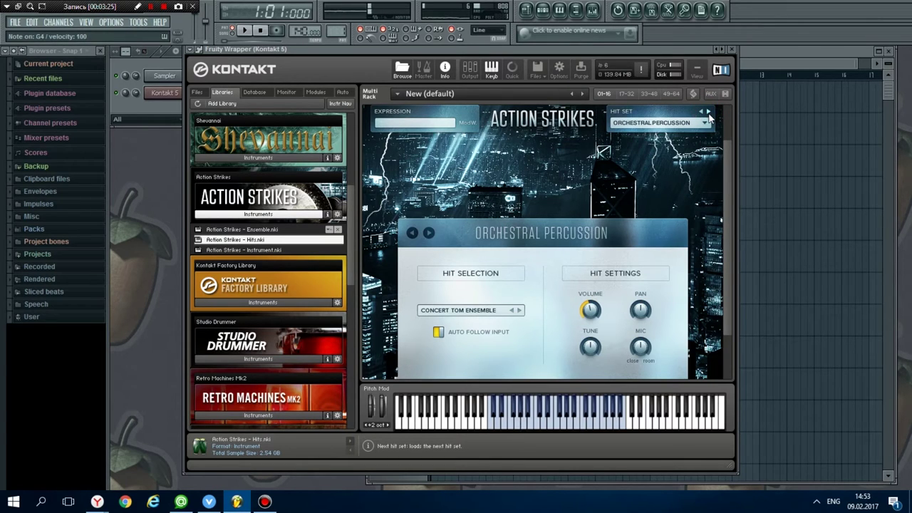
pyautogui.click(707, 113)
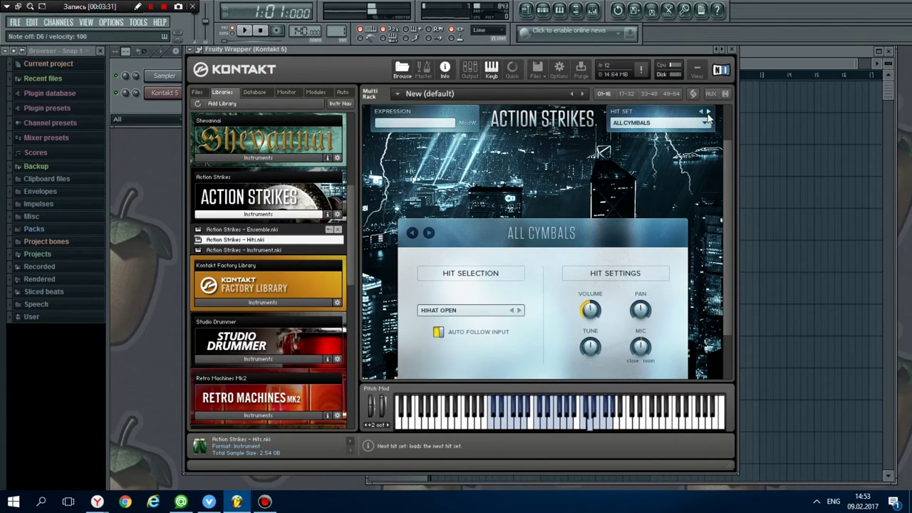
pyautogui.click(707, 115)
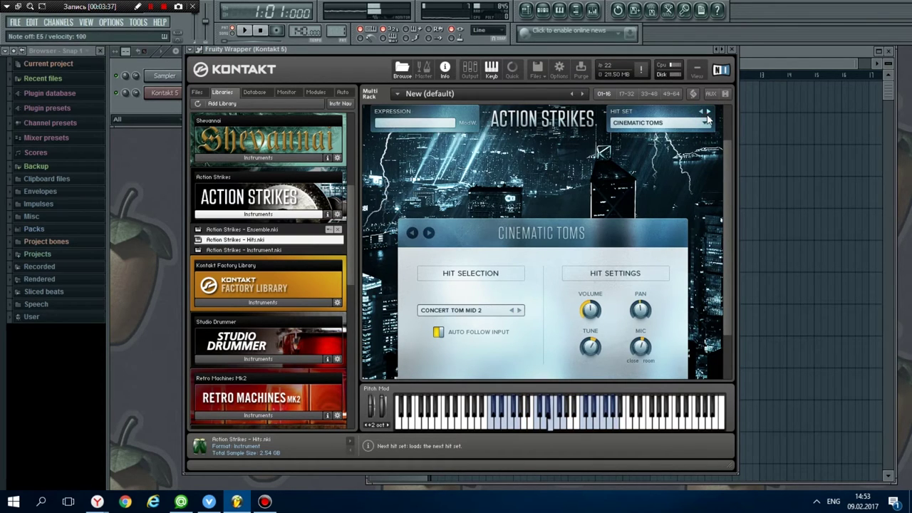
pyautogui.click(708, 116)
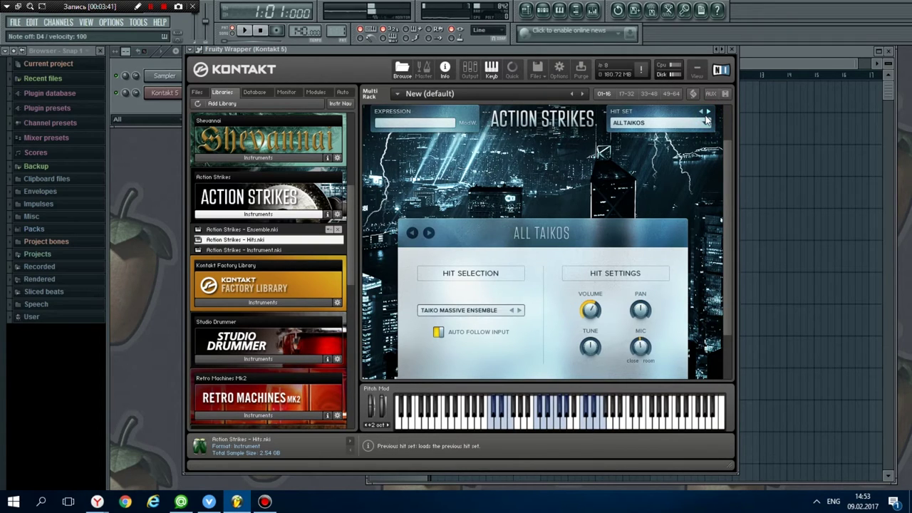
# - Audition the hit sets Small Percussion, Natural Ethno Set, Modern Percussion and All Tikitakas in order
pyautogui.click(707, 116)
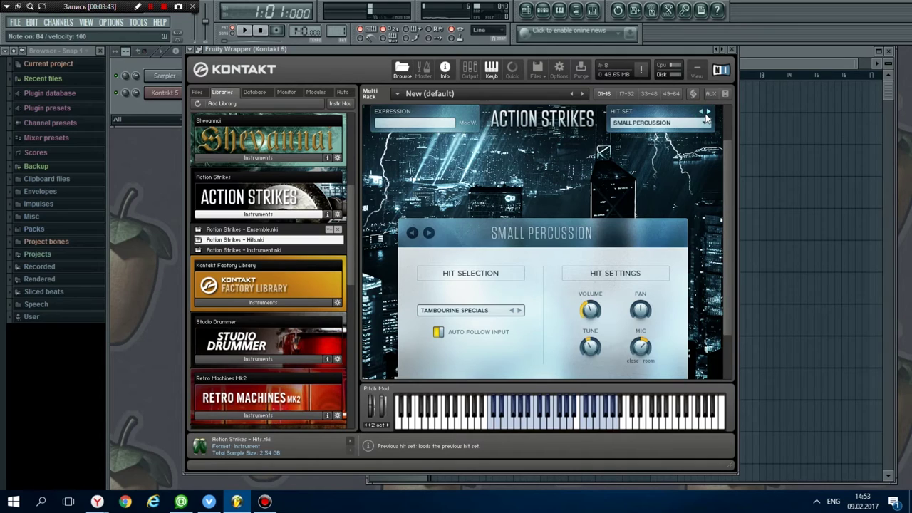
pyautogui.click(707, 116)
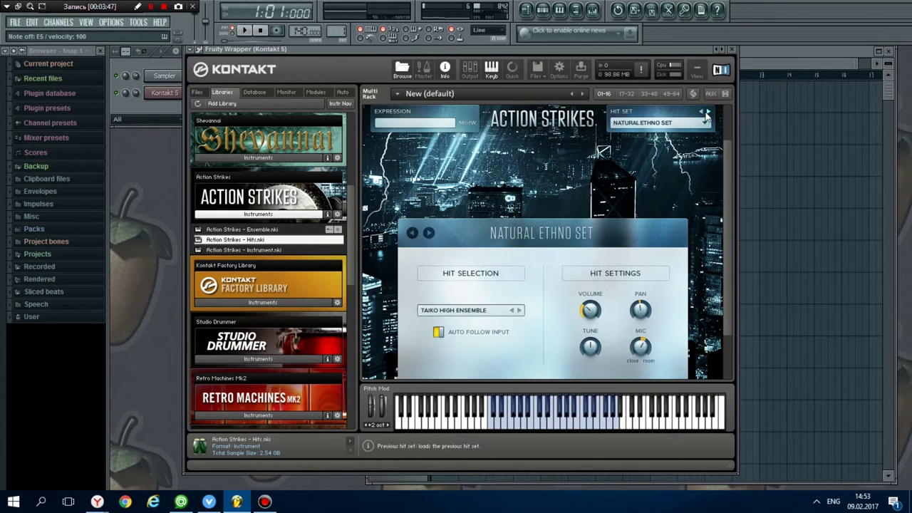
pyautogui.click(707, 115)
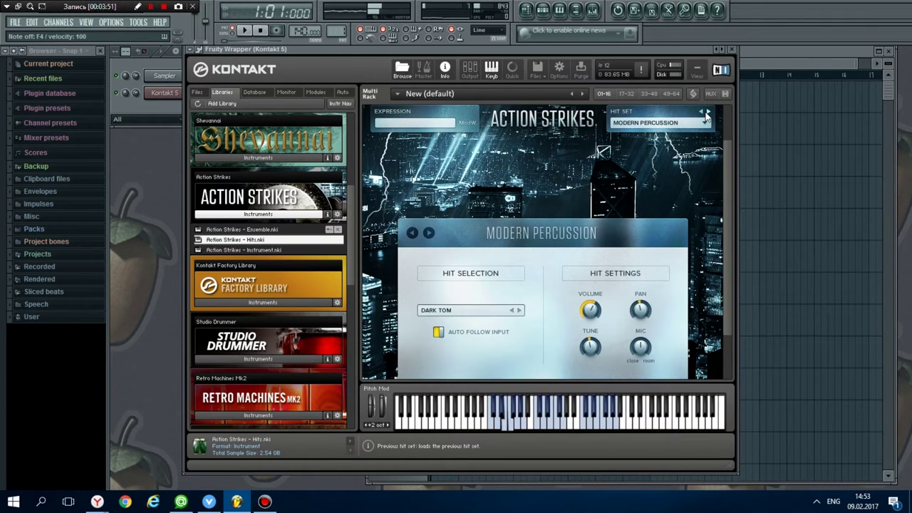
pyautogui.click(705, 113)
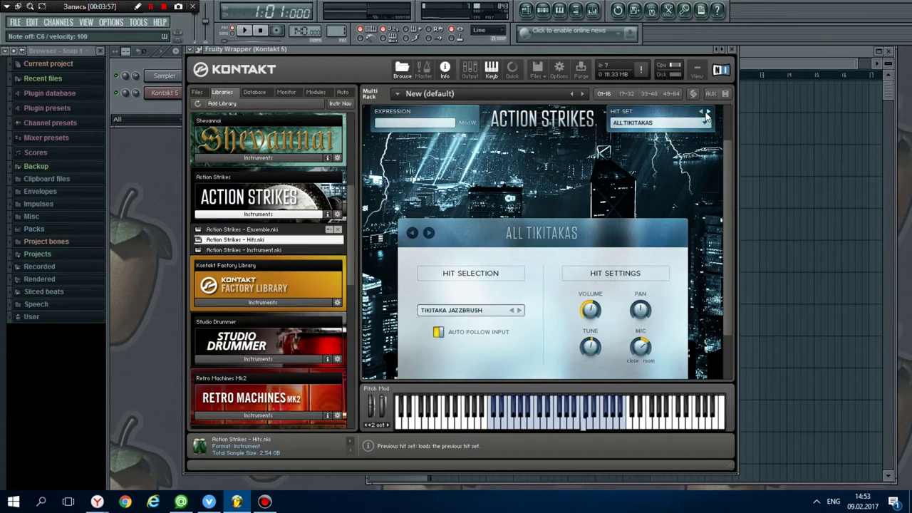
# - Audition the hit sets Mystic Percussion and SFX Percussion, and advance to the hit set that follows them
pyautogui.click(706, 114)
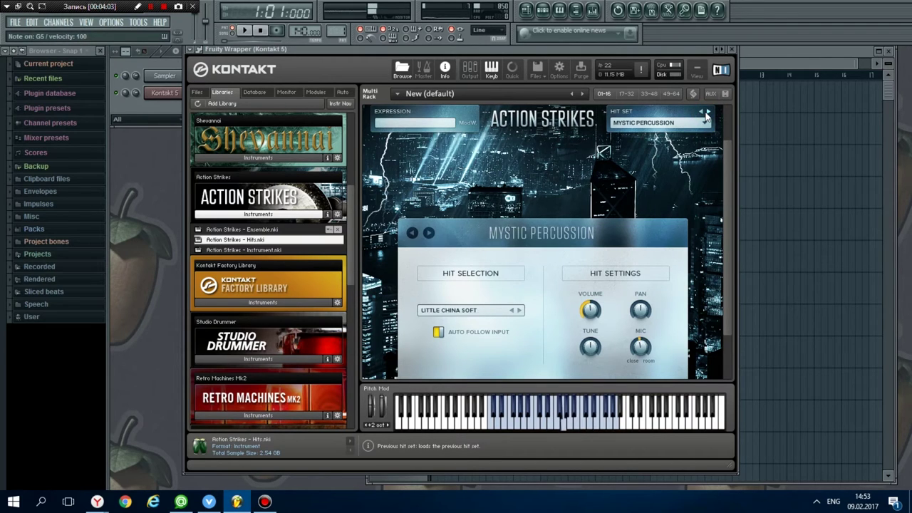
pyautogui.click(705, 114)
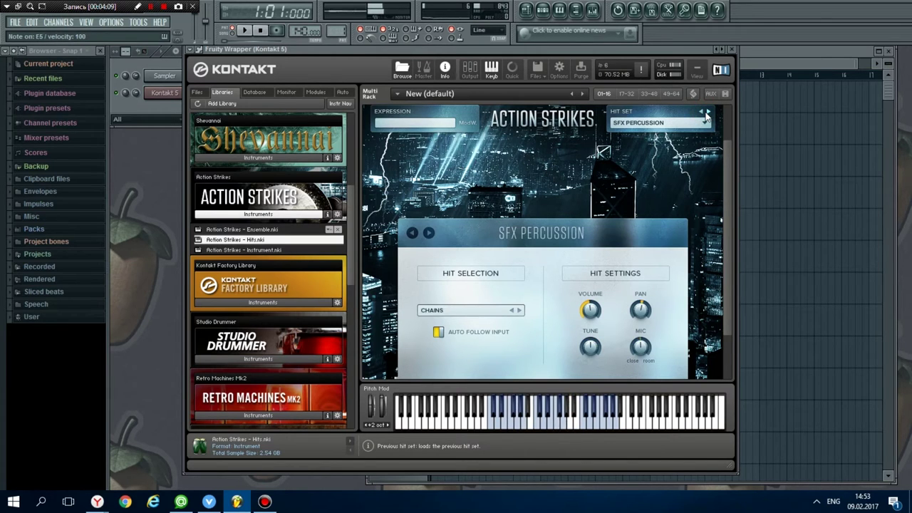
pyautogui.click(705, 115)
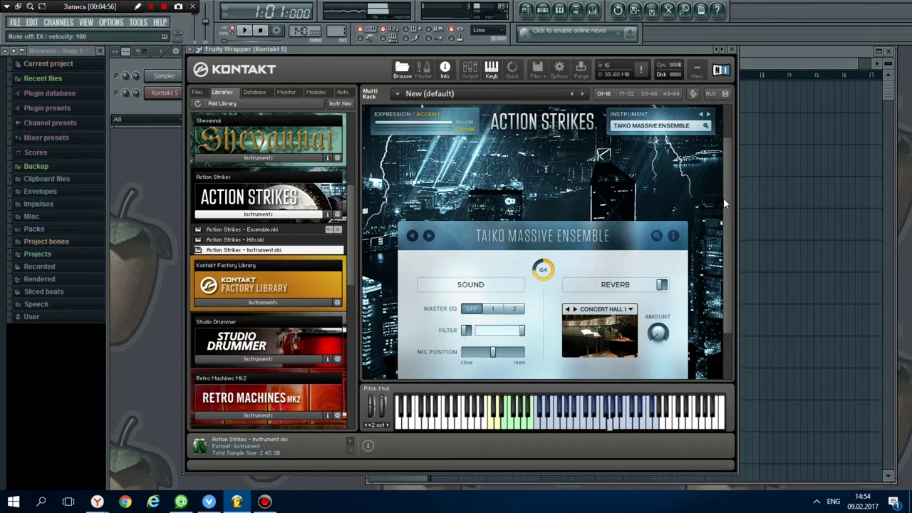
# - In the Action Strikes Instrument patch, audition Taiko Huge Ensemble, Giant Drums, Lethal Ethno Ensemble, Big Tom Ensemble and Mid Tom Ensemble in order
pyautogui.click(709, 114)
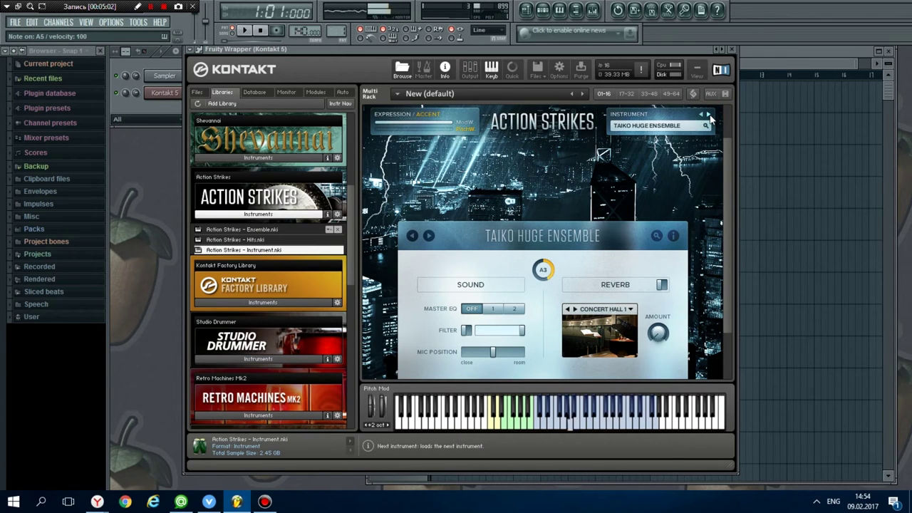
pyautogui.click(707, 115)
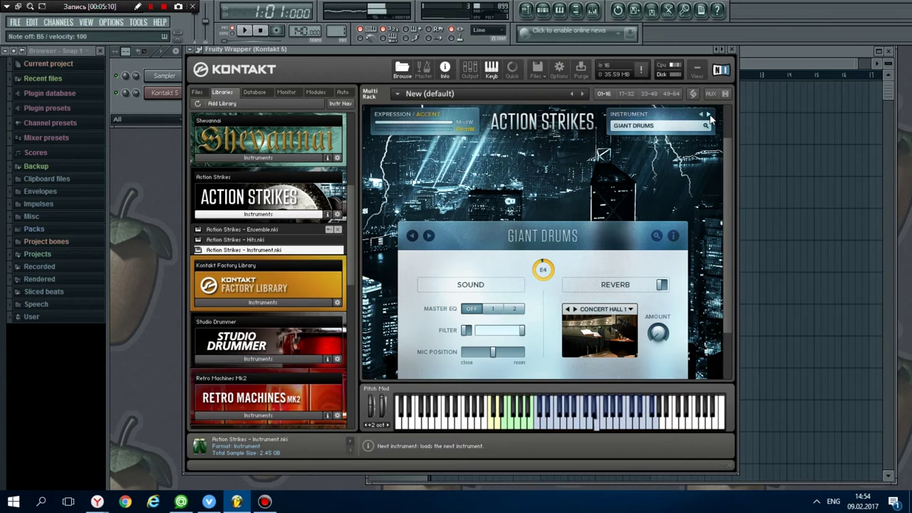
pyautogui.click(709, 117)
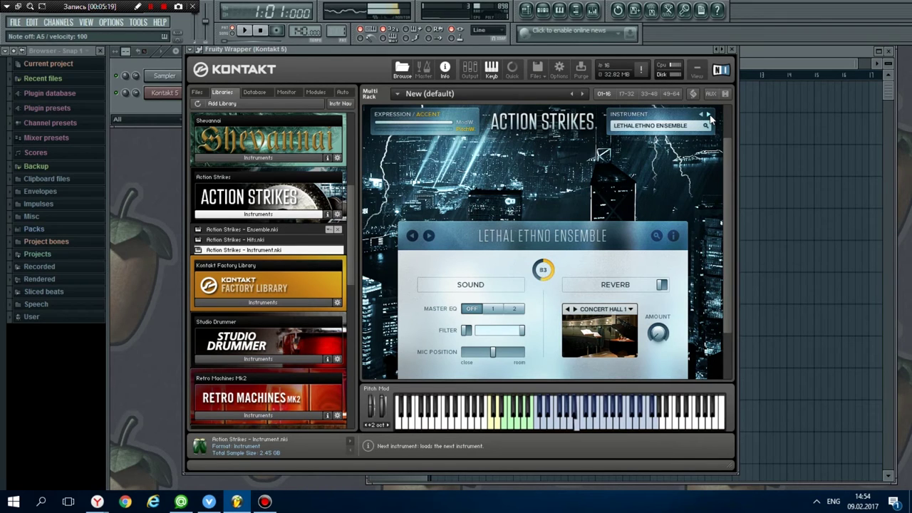
pyautogui.click(709, 116)
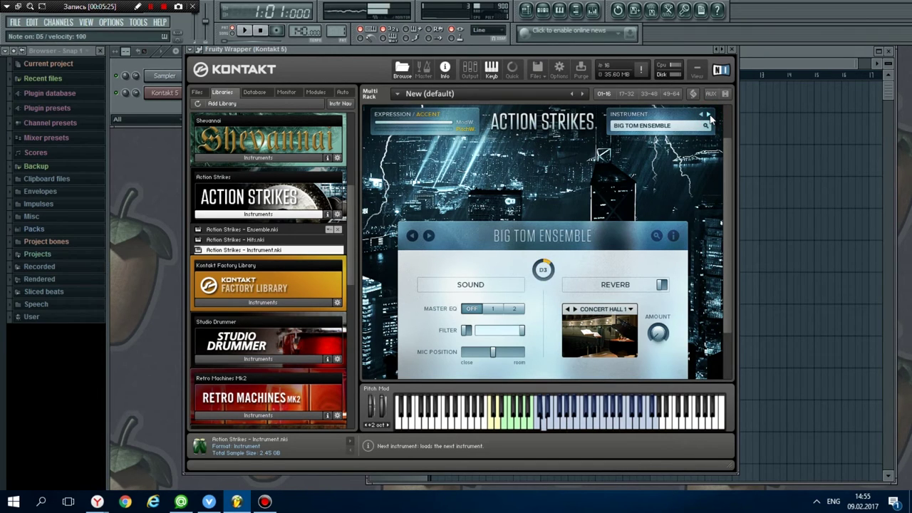
pyautogui.click(709, 117)
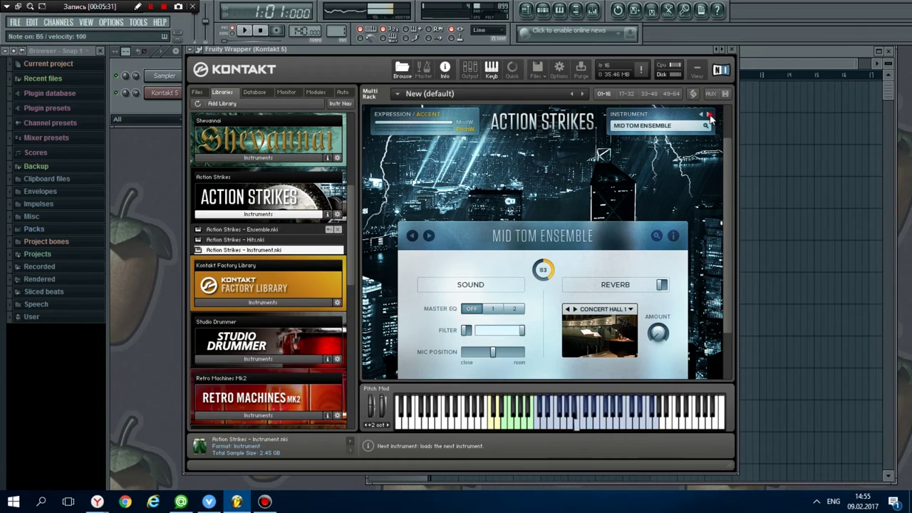
# - Audition the instruments Bracing Ethno Ensemble, Concert Tom Ensemble, Epic Tom Ensemble, Bassdrum and Heartbeat in order
pyautogui.click(709, 116)
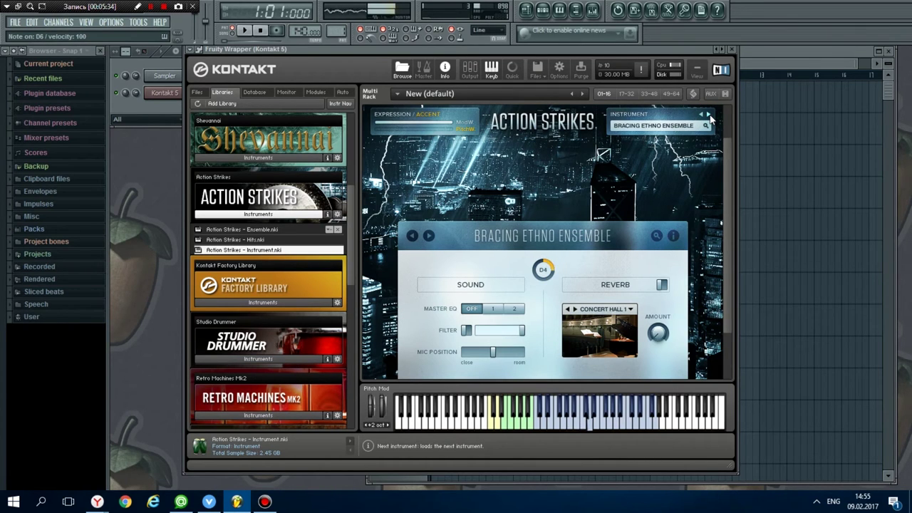
pyautogui.click(709, 117)
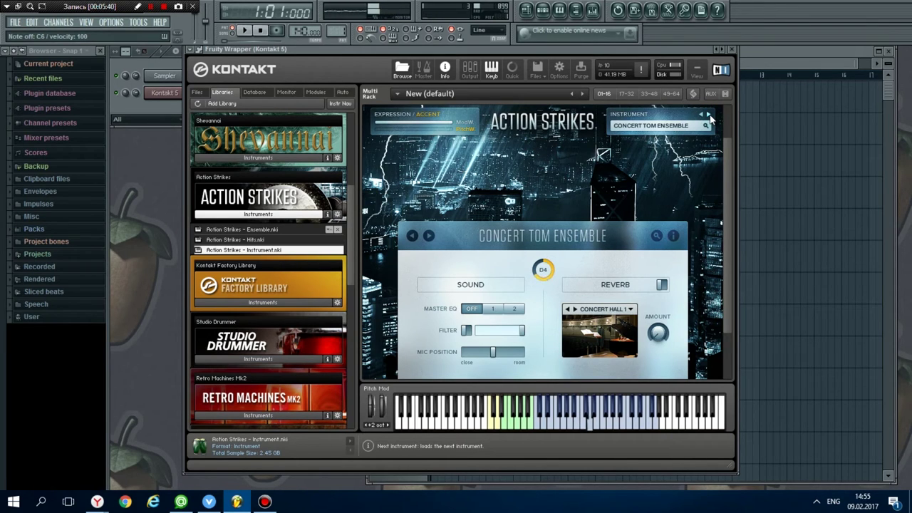
pyautogui.click(709, 116)
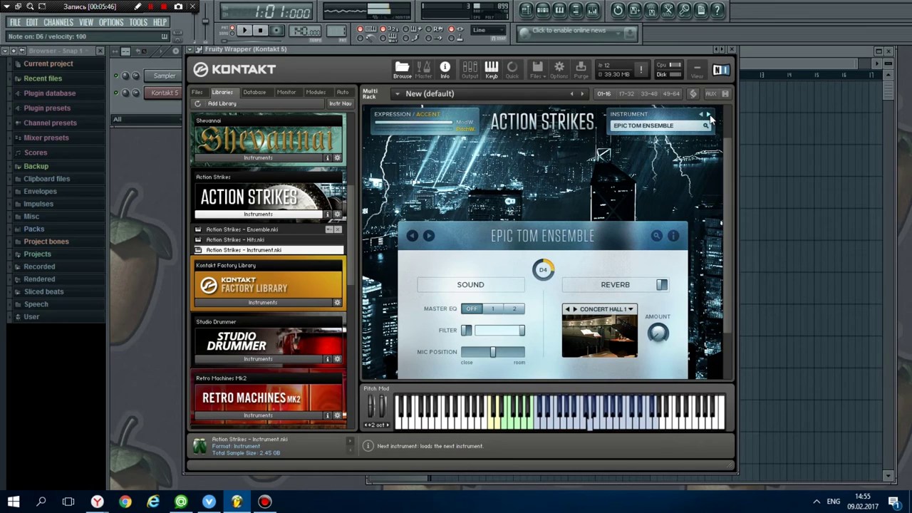
pyautogui.click(709, 115)
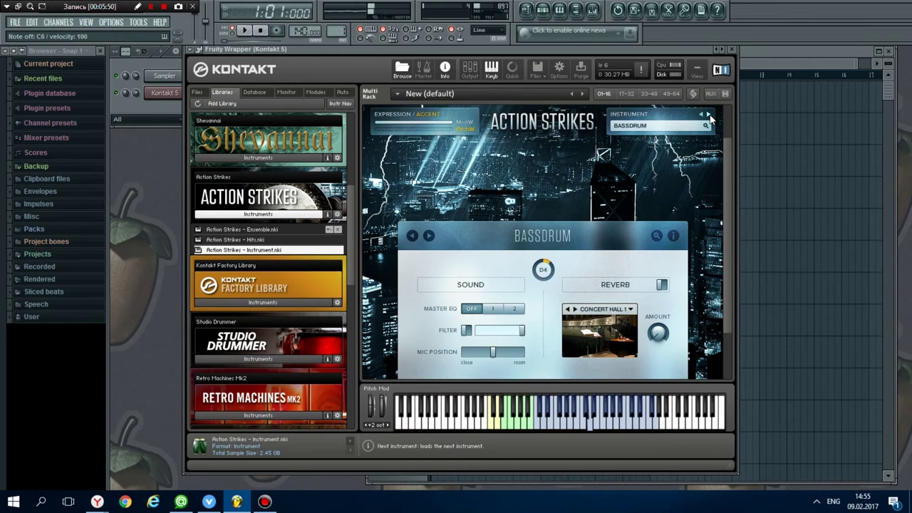
pyautogui.click(709, 116)
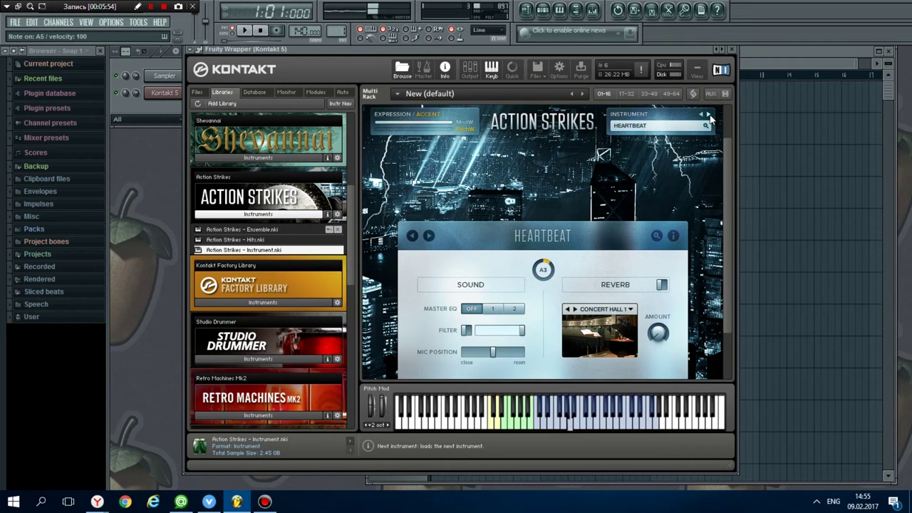
# - Audition the instruments Bigdrum Ensemble, Medium Grancassa and Dark Tom in order
pyautogui.click(709, 116)
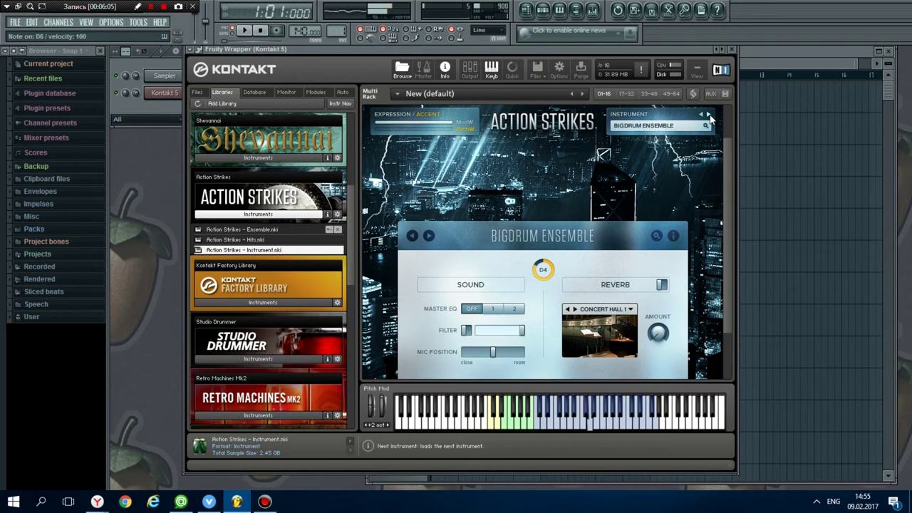
pyautogui.click(709, 118)
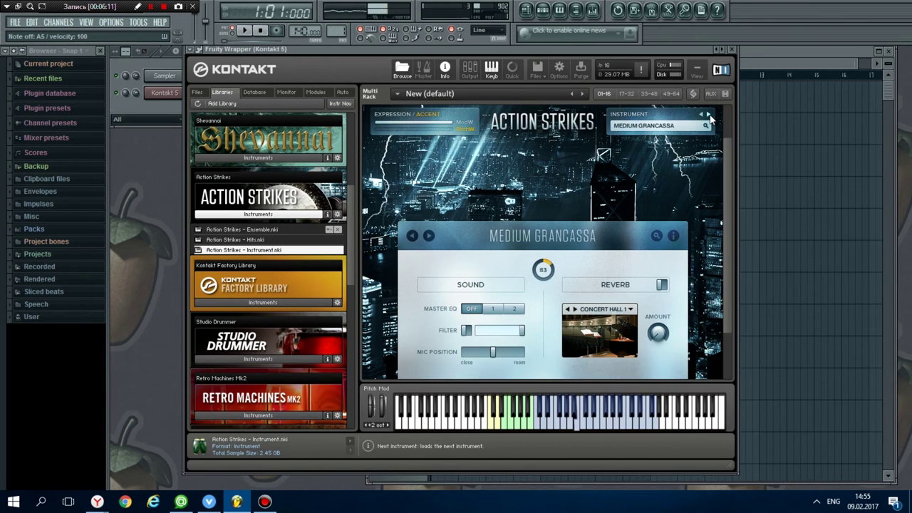
pyautogui.click(709, 118)
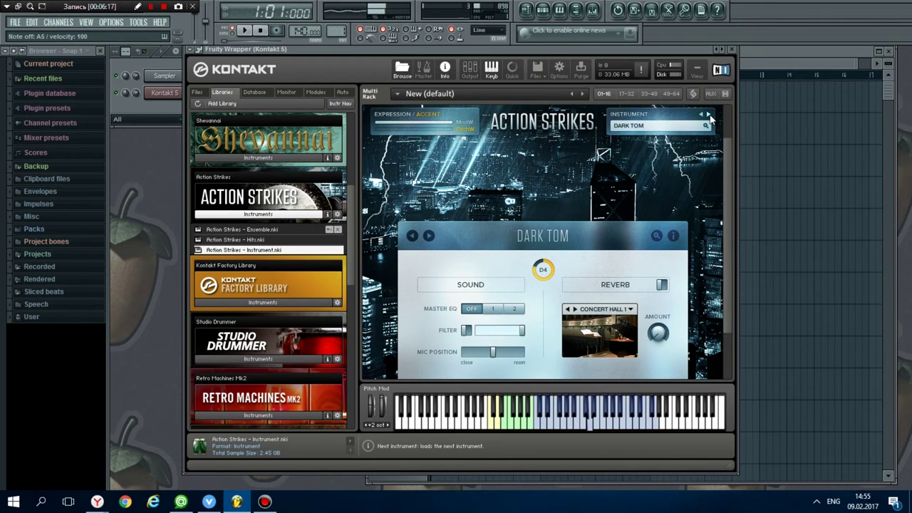
# - Audition the instruments Concert Tom Low, Concert Tom Mid 1, Concert Tom Mid 2, Concert Tom High, Big Tom 1 and Big Tom 2 in order
pyautogui.click(709, 117)
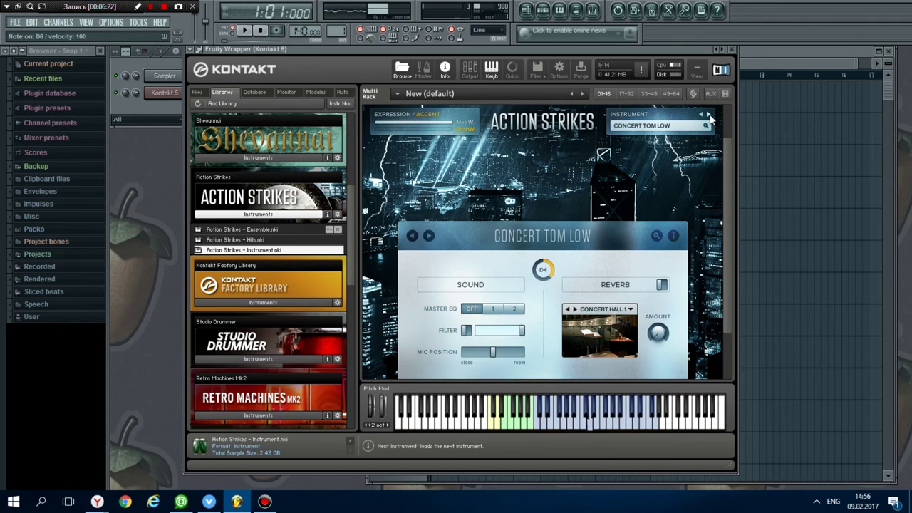
pyautogui.click(709, 116)
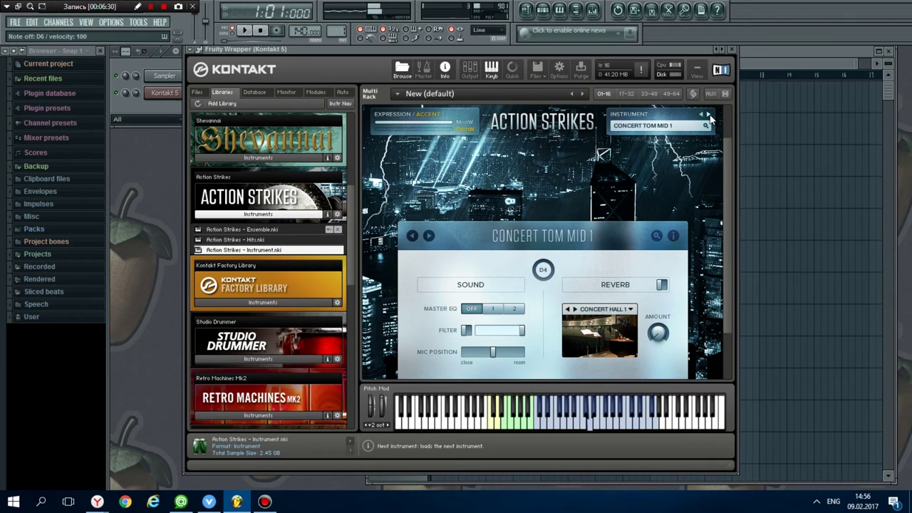
pyautogui.click(708, 117)
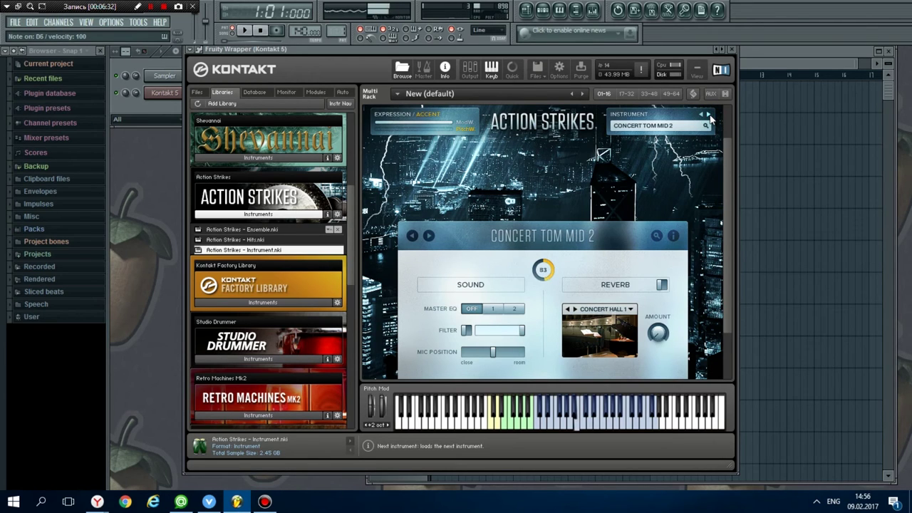
pyautogui.click(708, 116)
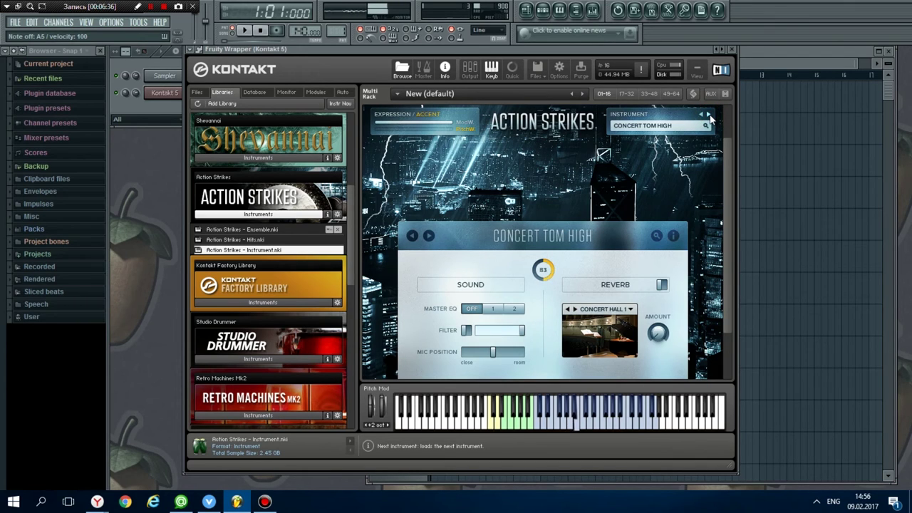
pyautogui.click(709, 116)
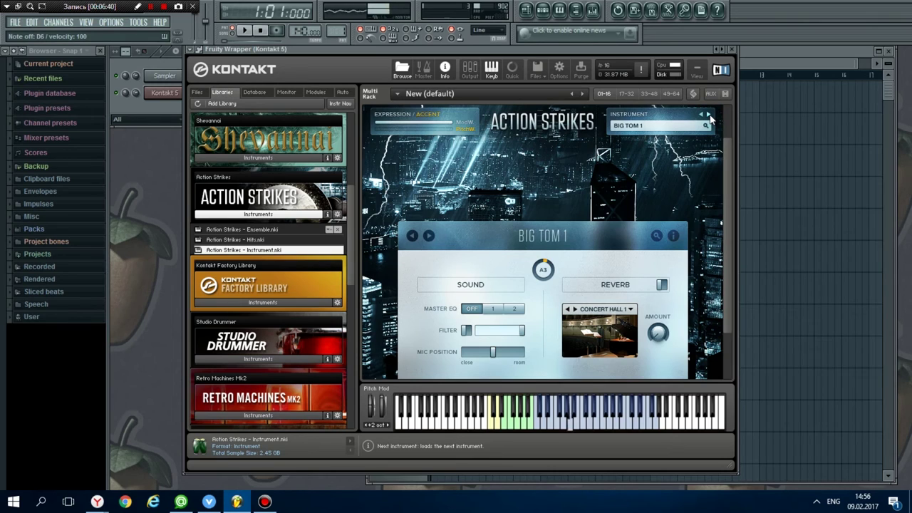
pyautogui.click(709, 117)
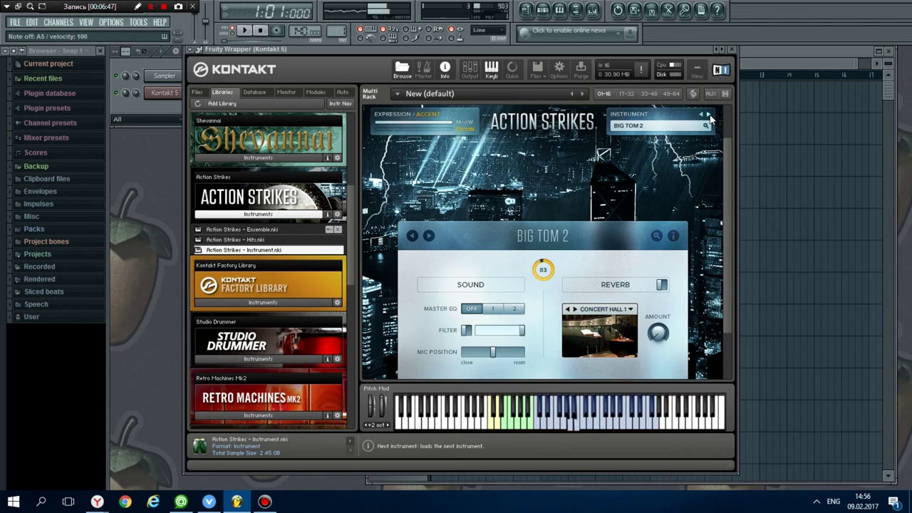
# - Audition the instruments Field Drum, Field Drum with Snare, Snare, Snare Ensemble, Orchestral Shaker, Tambourine and Crasher in order
pyautogui.click(709, 116)
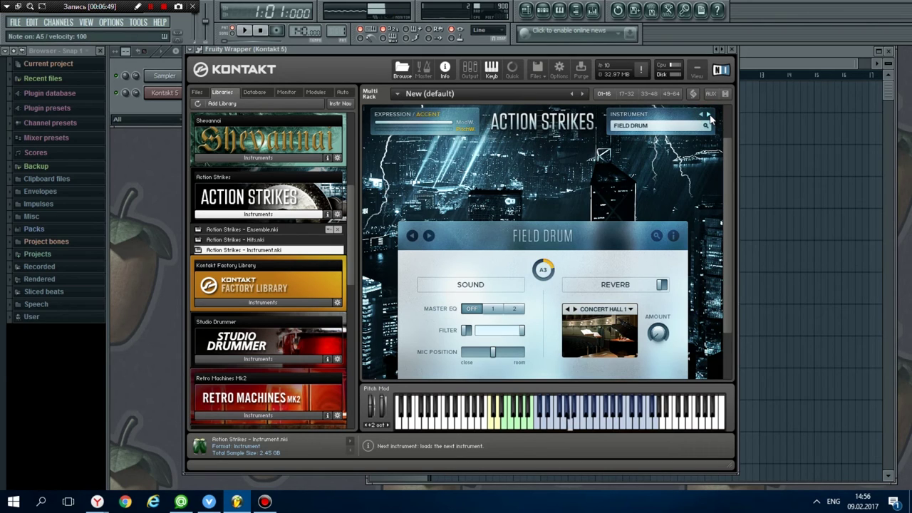
pyautogui.click(708, 116)
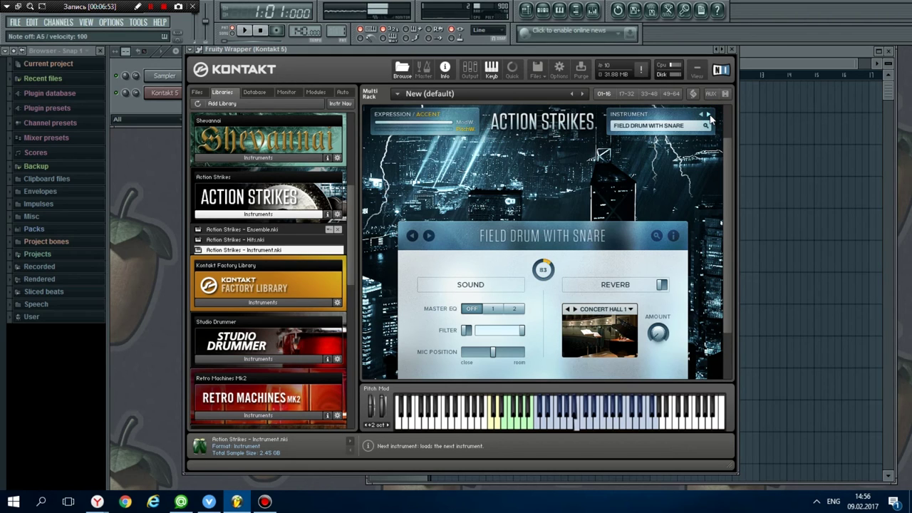
pyautogui.click(709, 116)
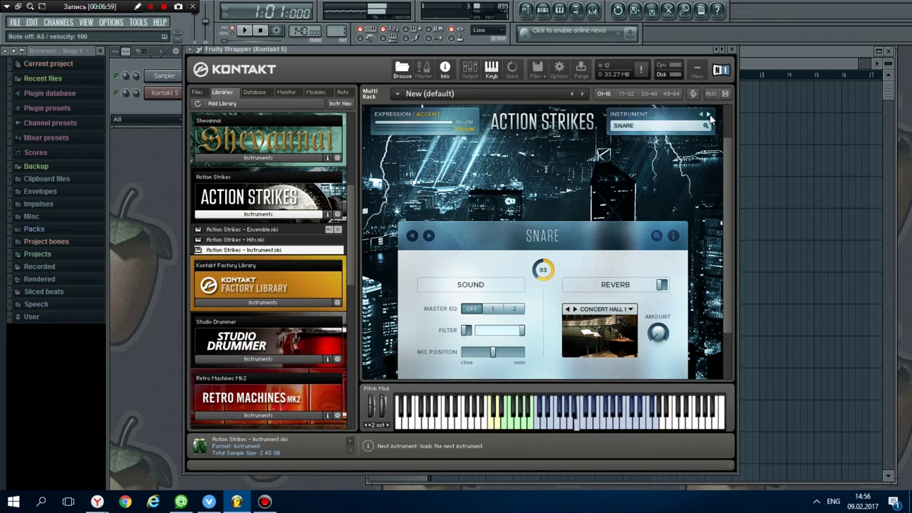
pyautogui.click(709, 116)
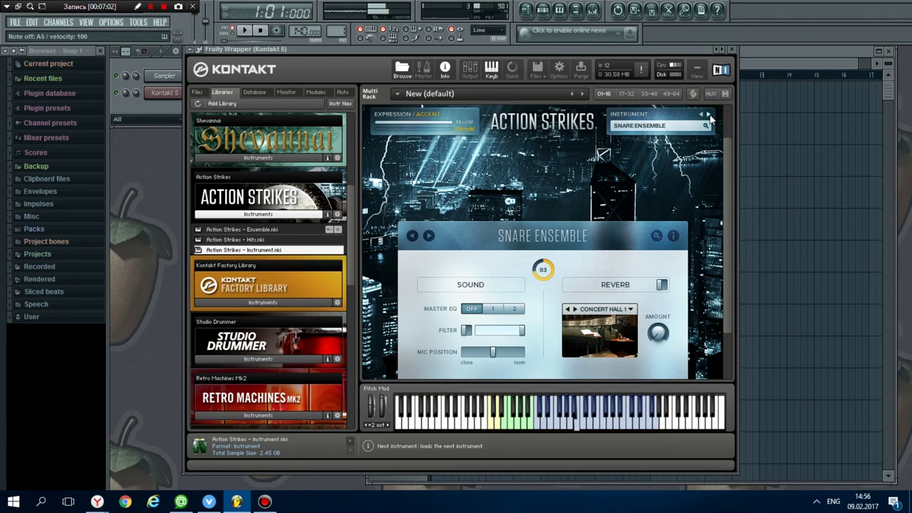
pyautogui.click(709, 116)
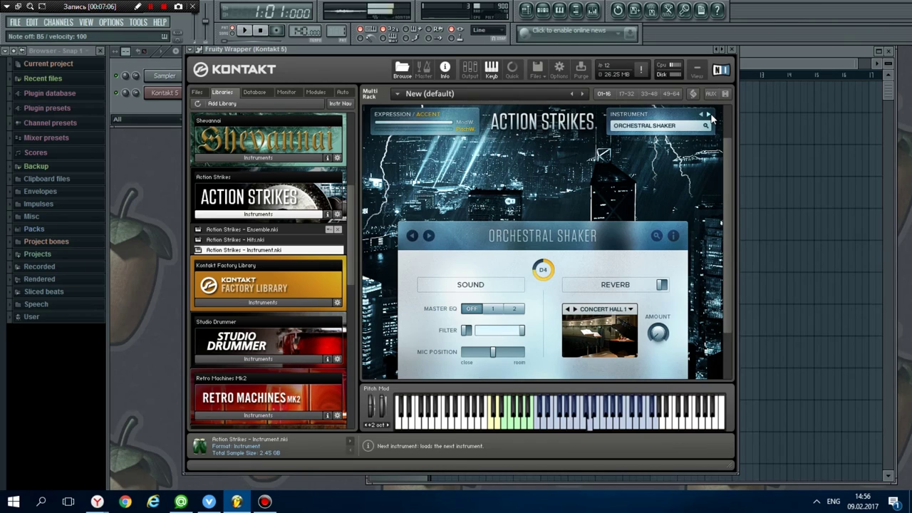
pyautogui.click(710, 115)
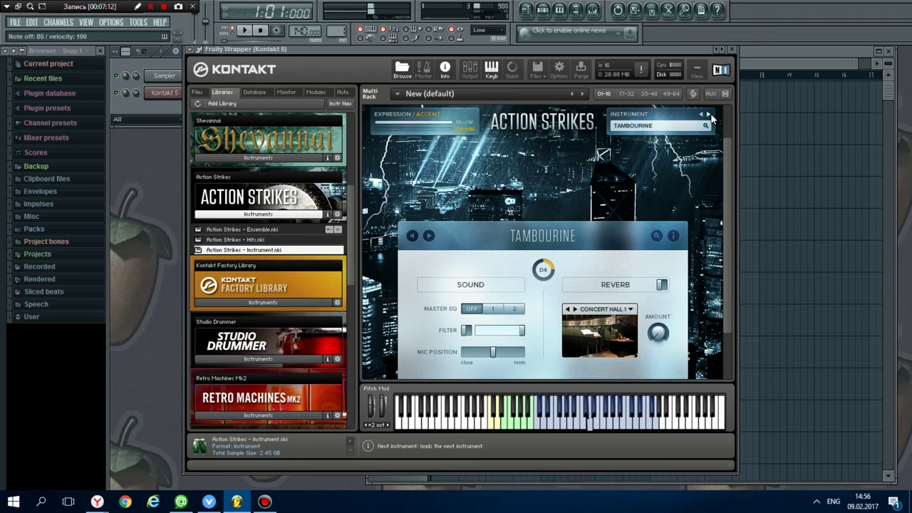
pyautogui.click(709, 115)
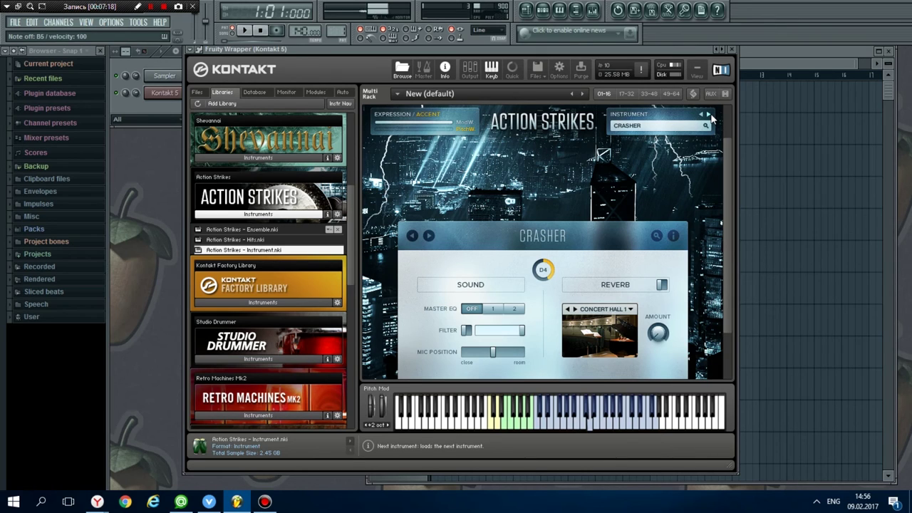
# - Audition the instruments Taiko Low Ensemble, Taiko Mid Ensemble, Taiko Low Solo, Taiko Mid Solo, Indian Drum and Doundoun in order
pyautogui.click(709, 117)
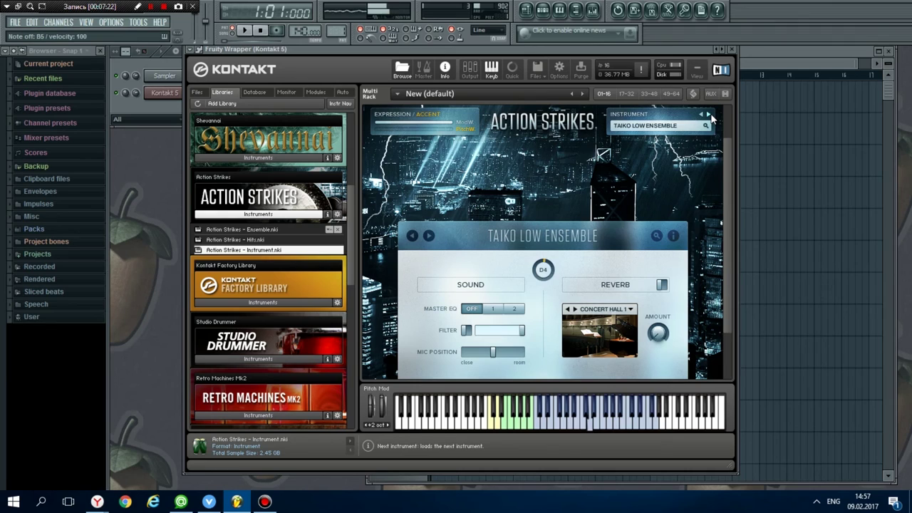
pyautogui.click(708, 115)
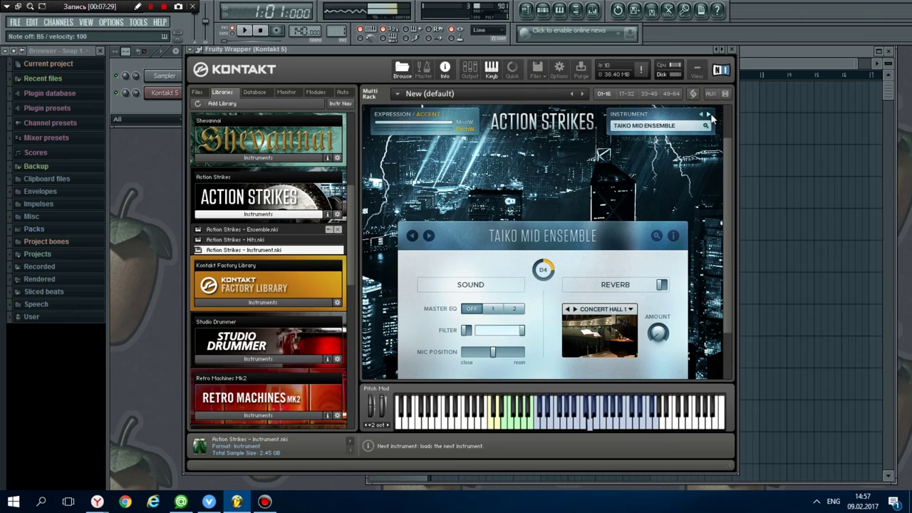
pyautogui.click(710, 116)
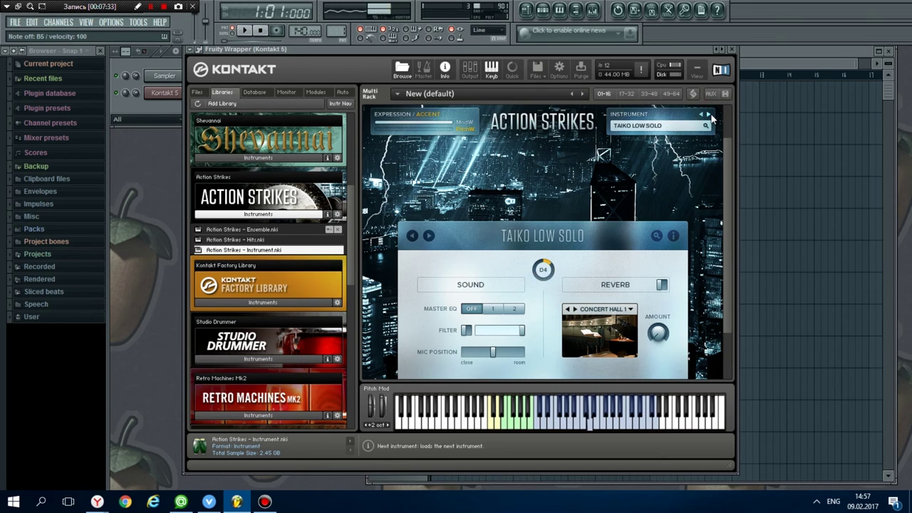
pyautogui.click(709, 117)
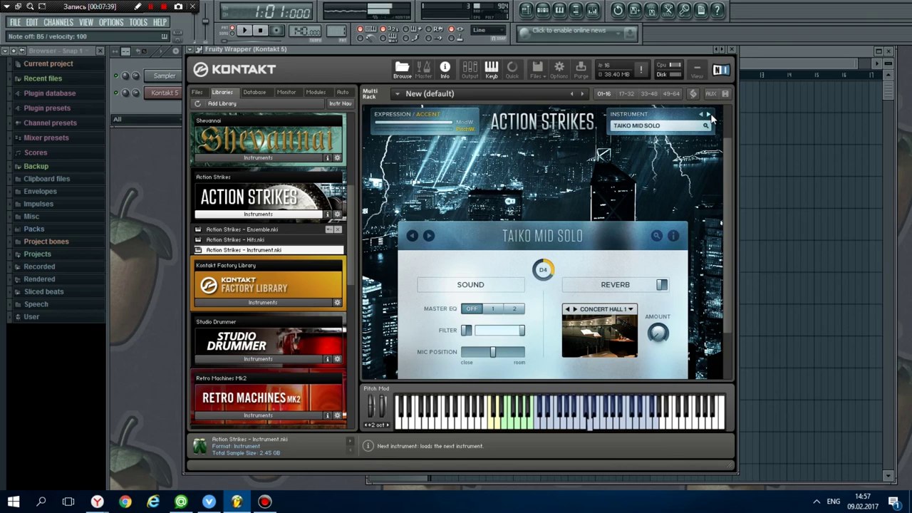
pyautogui.click(710, 117)
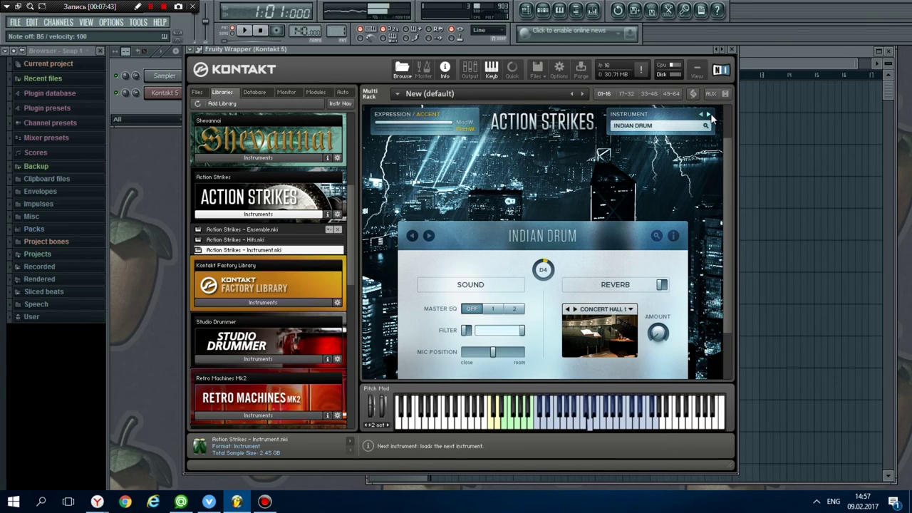
pyautogui.click(710, 116)
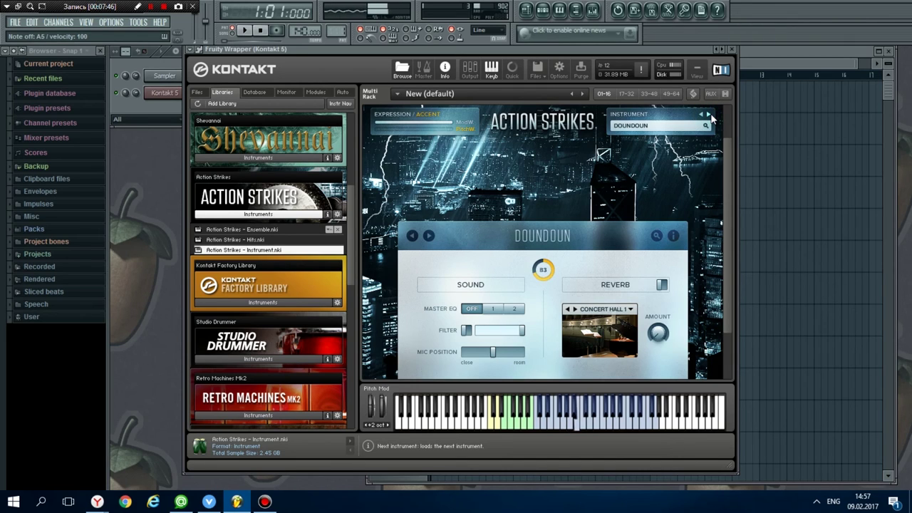
# - Audition the instruments Hand Drum, Small Djembe, Taiko High Ensemble, High Ethno Ensemble and Taiko Shimer in order
pyautogui.click(709, 116)
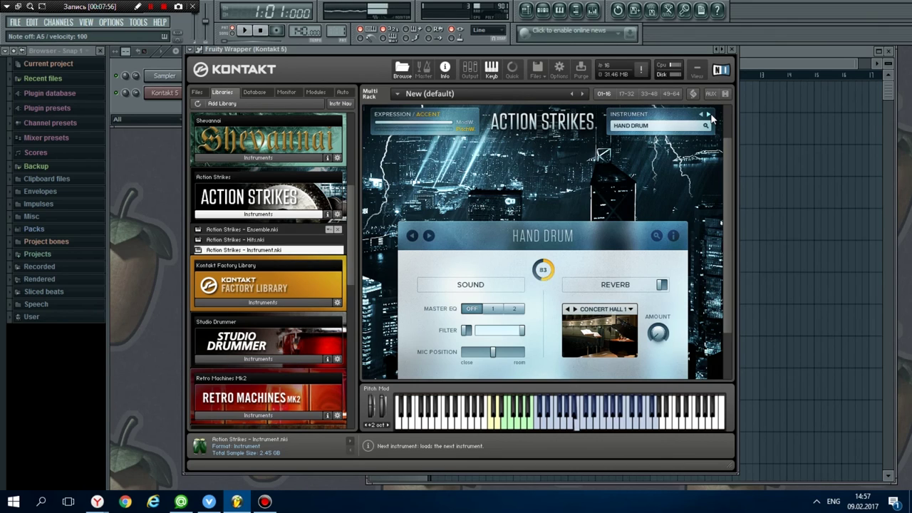
pyautogui.click(709, 116)
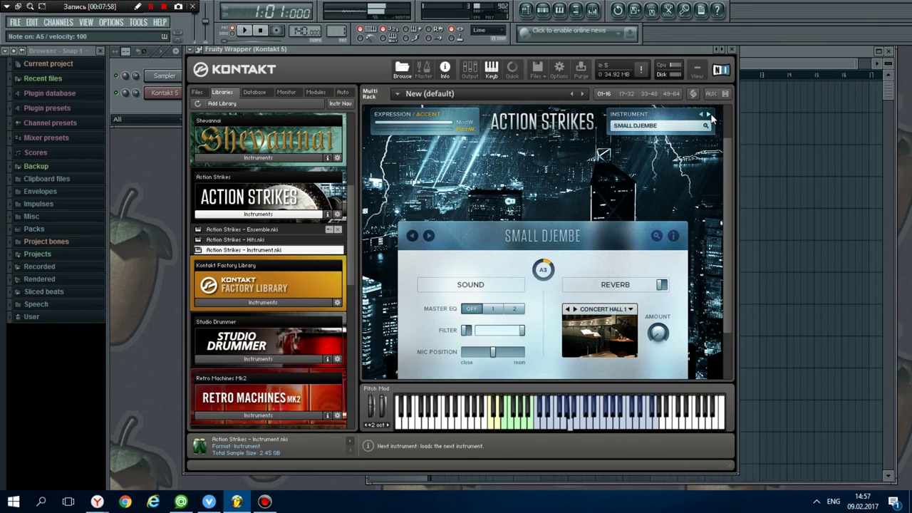
pyautogui.click(709, 115)
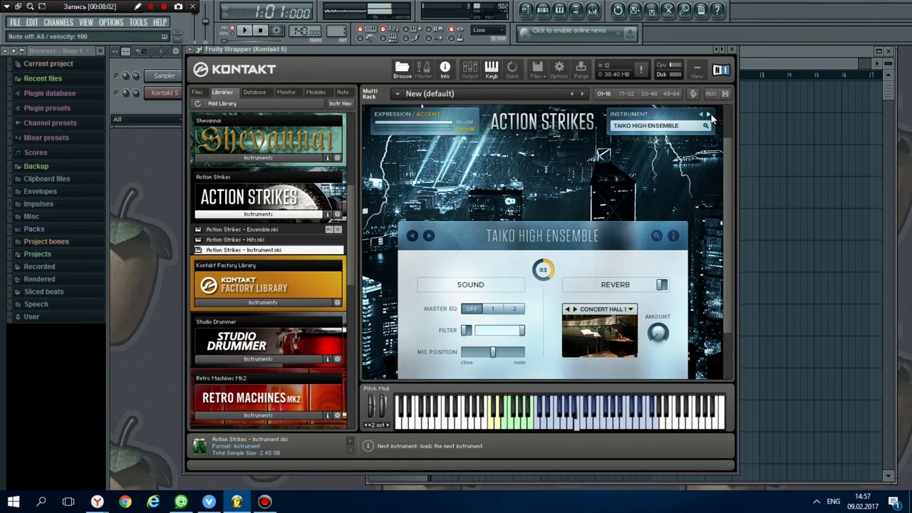
pyautogui.click(709, 115)
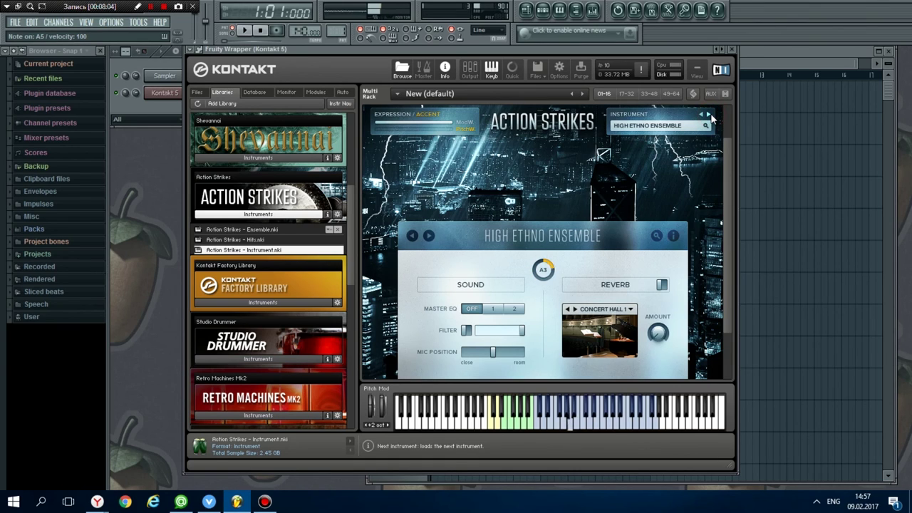
pyautogui.click(709, 116)
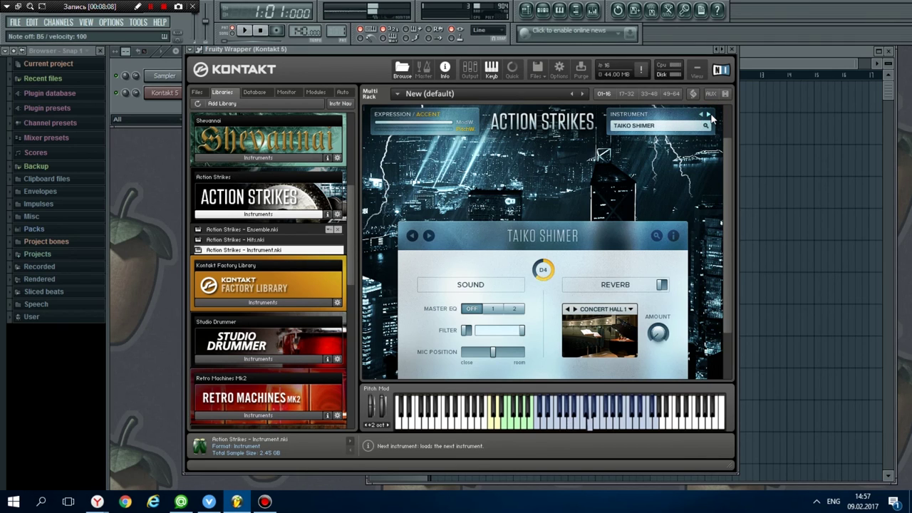
# - Audition the instruments Hybrid Flaps, Hybrid Punches, Metal Box, Hihat Close, Modern Shaker, Rimshot 1, Rimshot 2 and Bamboo Sticks in order
pyautogui.click(709, 115)
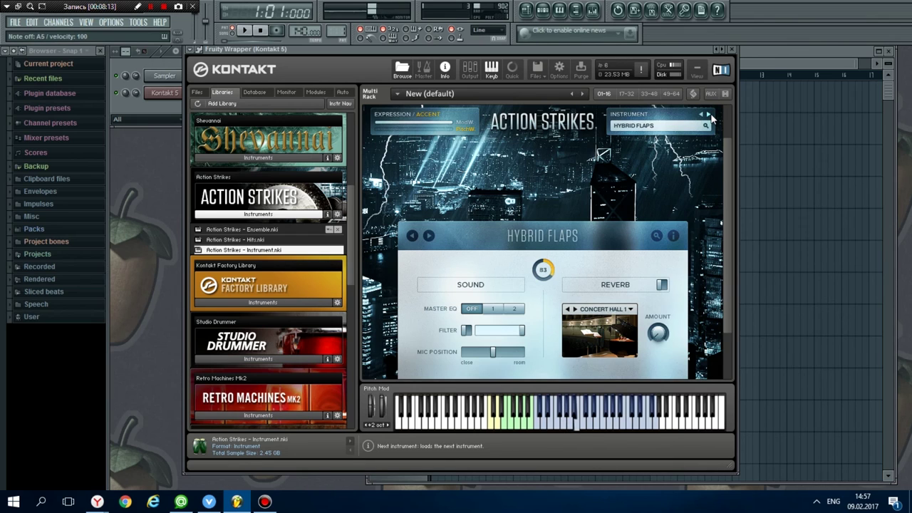
pyautogui.click(709, 115)
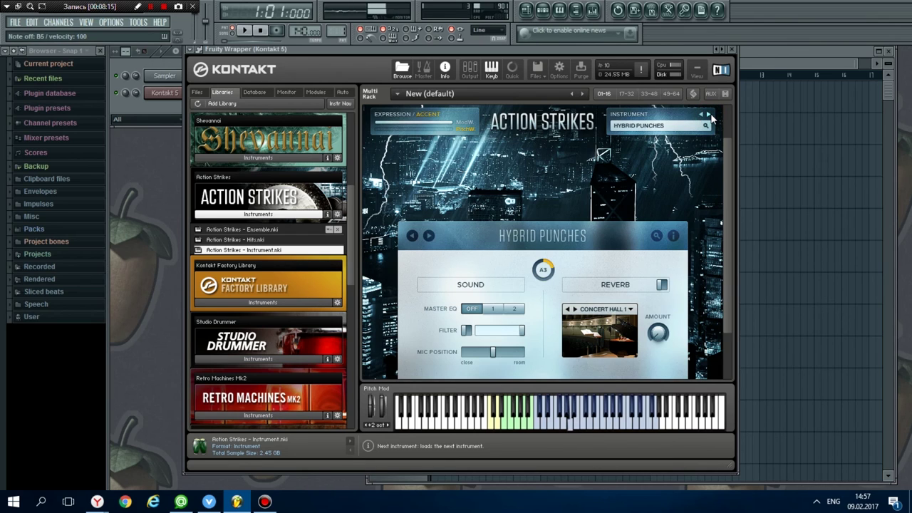
pyautogui.click(709, 115)
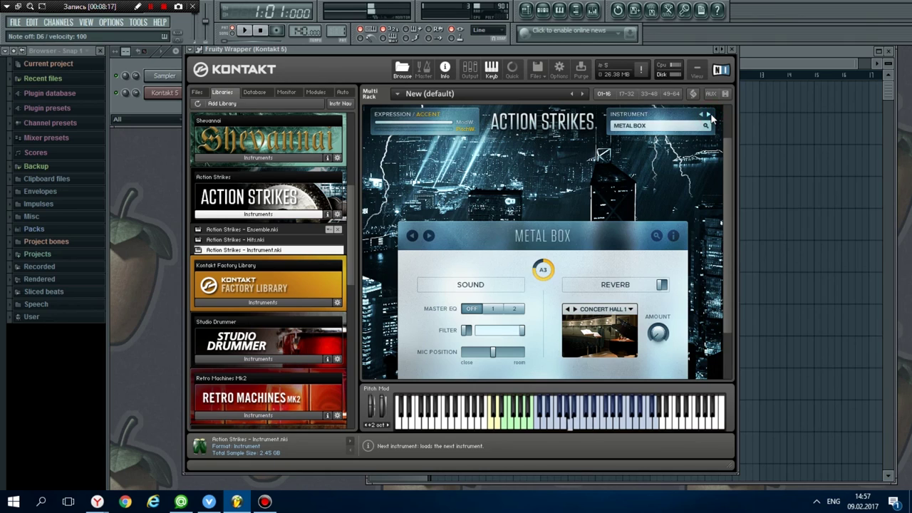
pyautogui.click(709, 116)
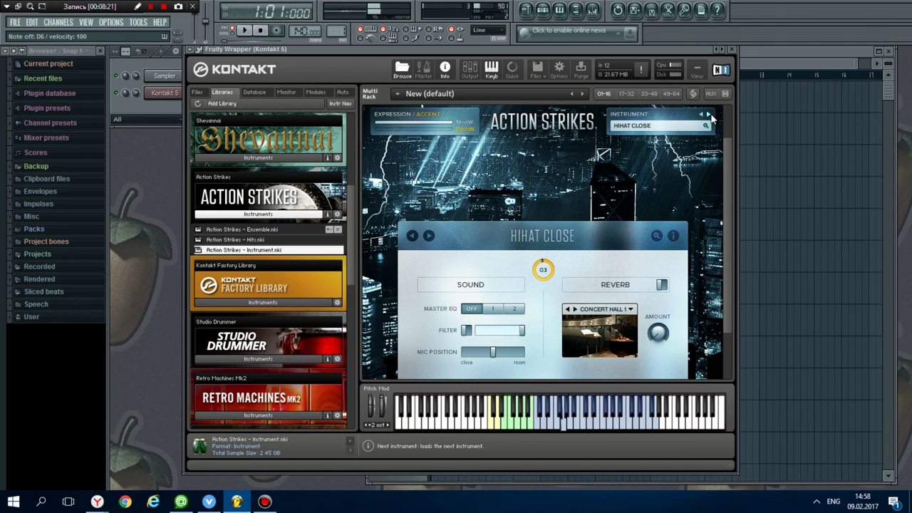
pyautogui.click(709, 116)
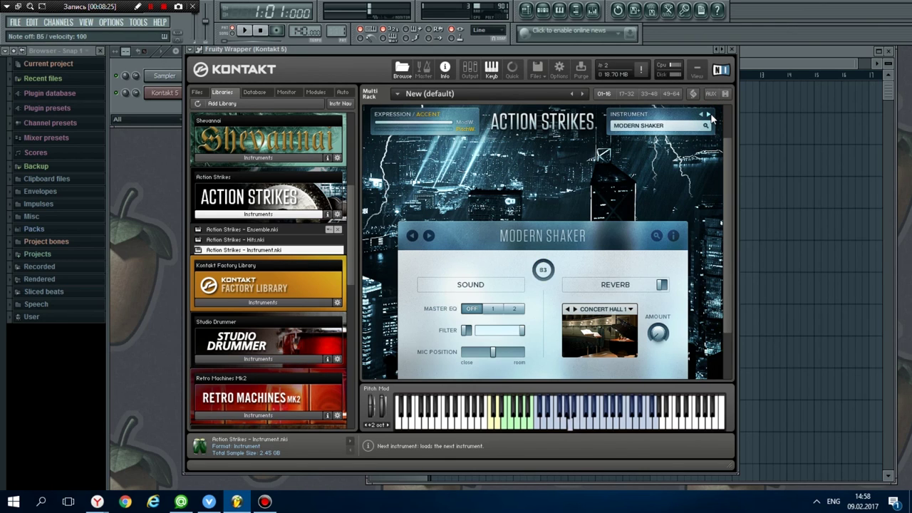
pyautogui.click(709, 115)
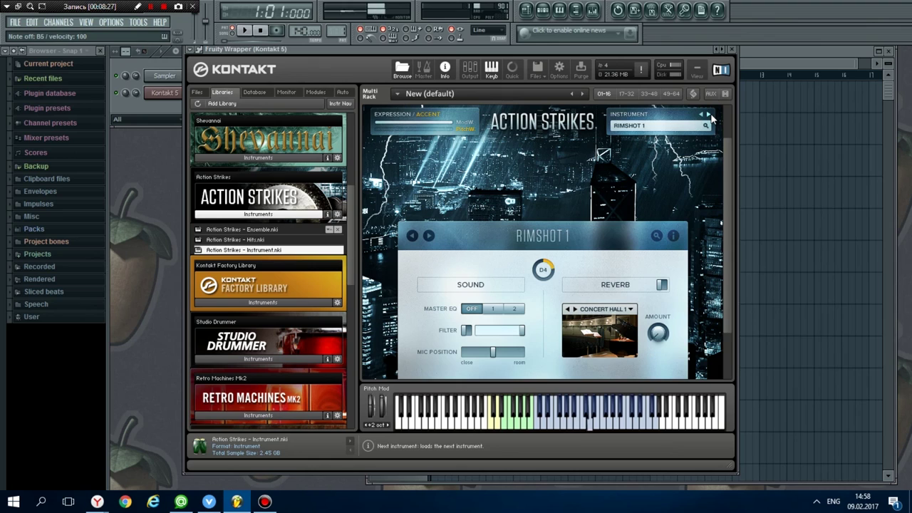
pyautogui.click(709, 115)
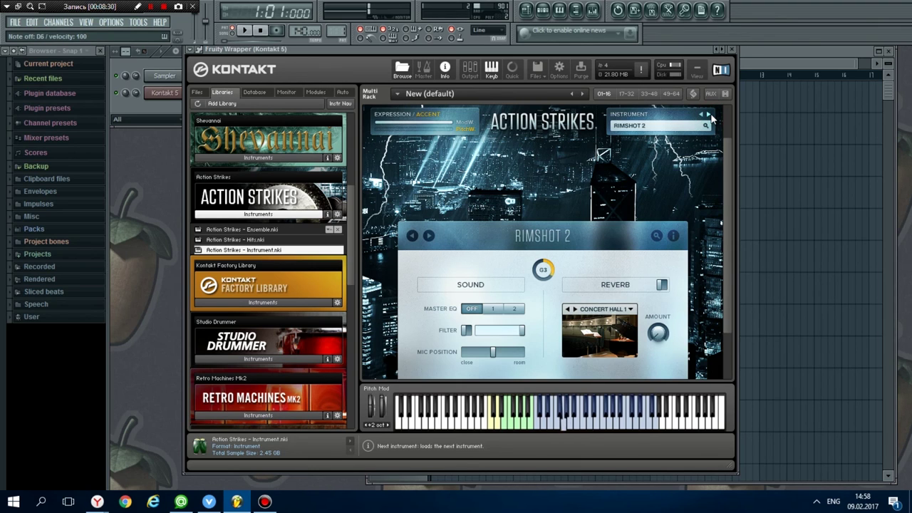
pyautogui.click(709, 116)
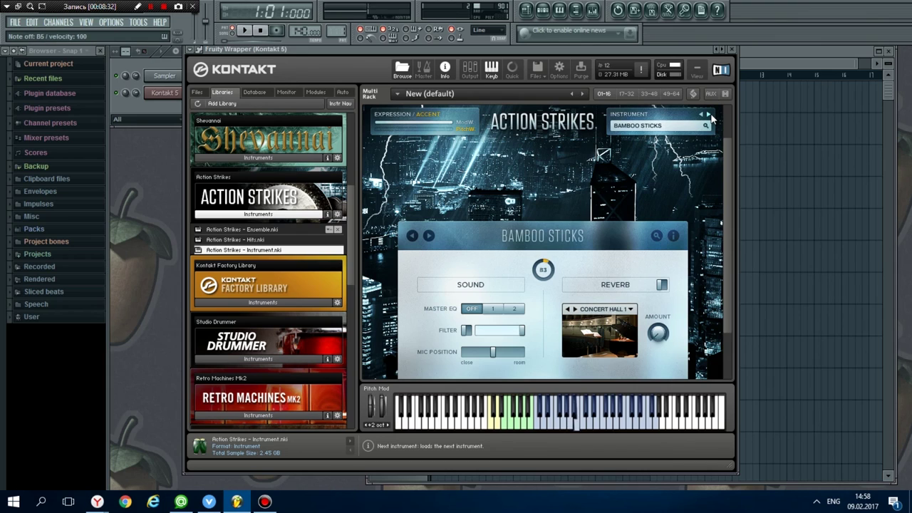
# - Audition the Tikitaka Hybrid instruments from Tikitaka Hybrid 1 through Tikitaka Hybrid 8 in order
pyautogui.click(709, 116)
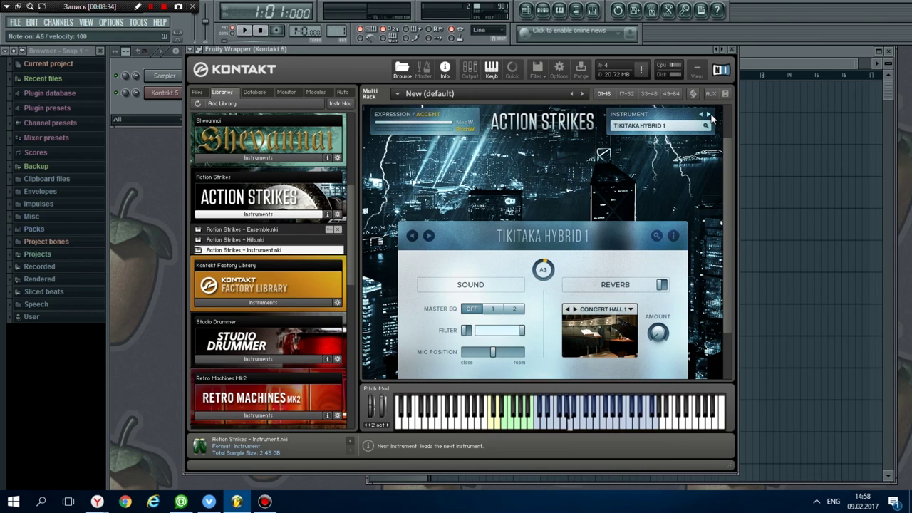
pyautogui.click(709, 116)
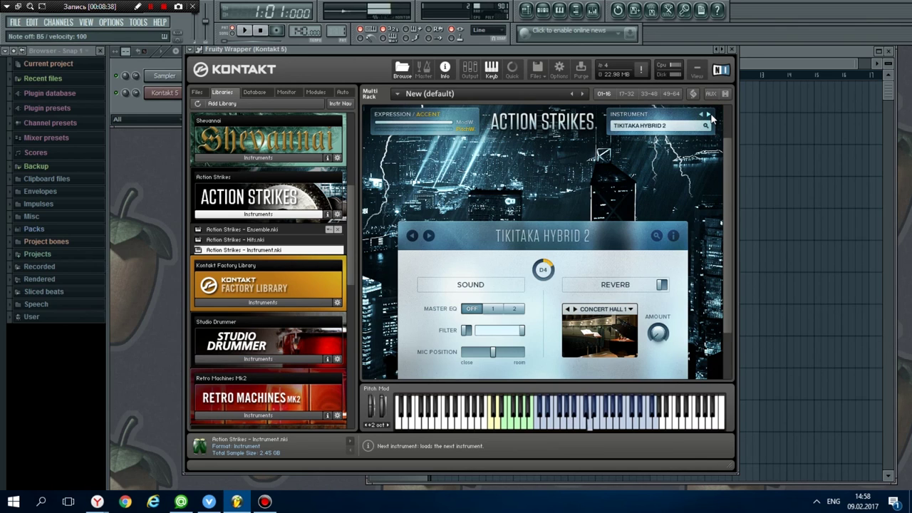
pyautogui.click(709, 116)
pyautogui.click(709, 115)
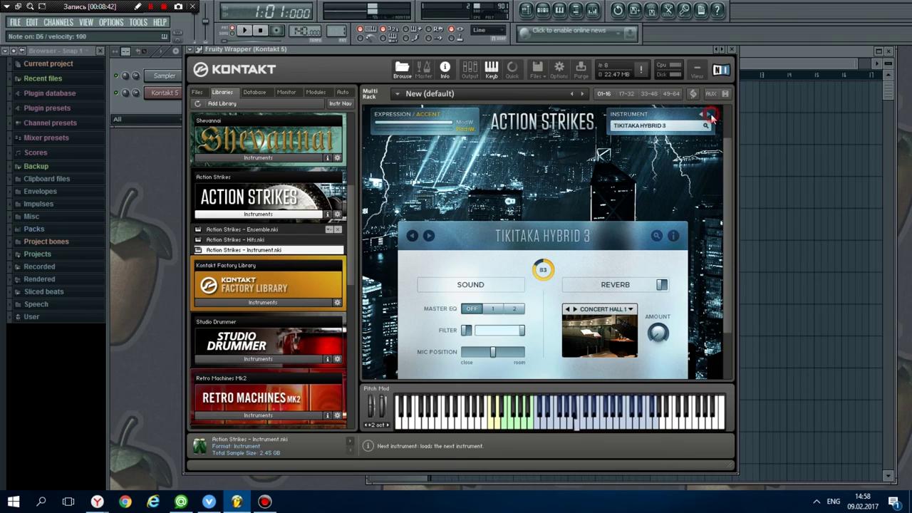
pyautogui.click(709, 115)
pyautogui.click(709, 116)
pyautogui.click(709, 116)
pyautogui.click(708, 115)
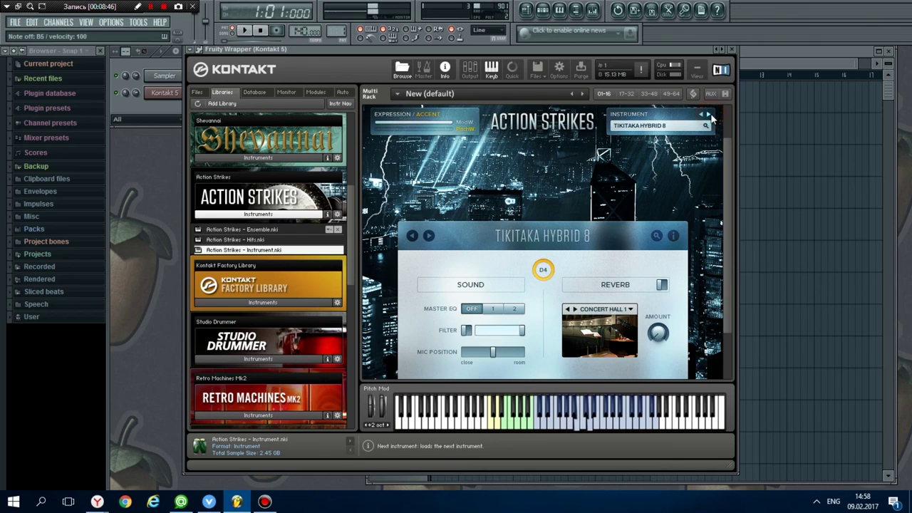
# - Audition the instruments Tikitaka Spiral, Tikitaka Gravel, Tikitaka Jazzbrush, Tikitaka Stones, Tikitaka Coins and Tikitaka Shaker in order
pyautogui.click(709, 116)
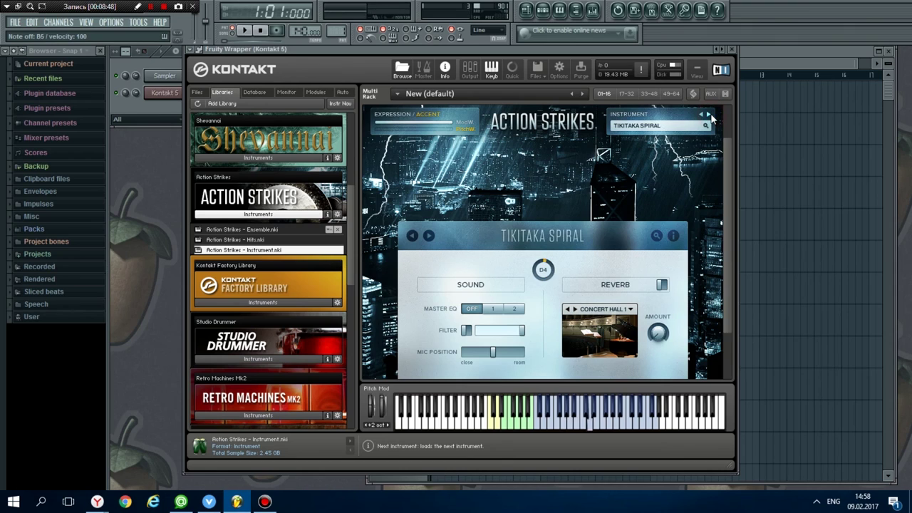
pyautogui.click(709, 115)
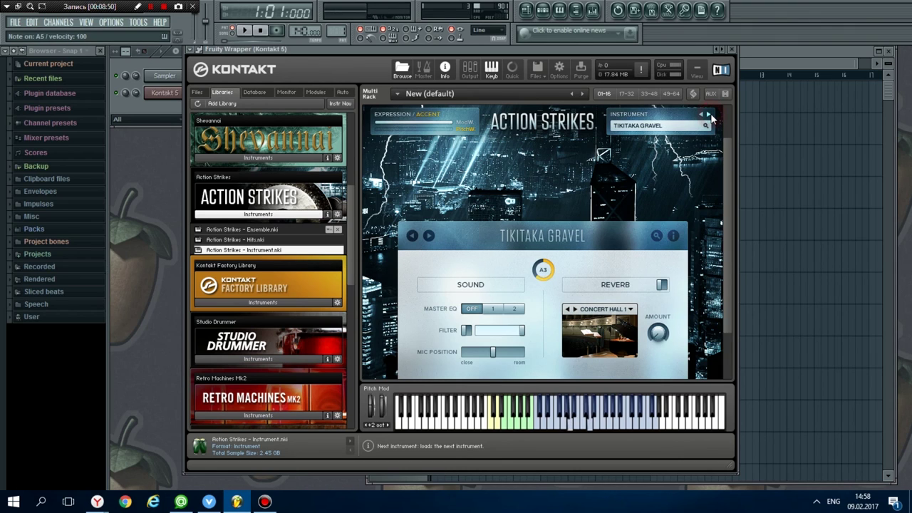
pyautogui.click(709, 115)
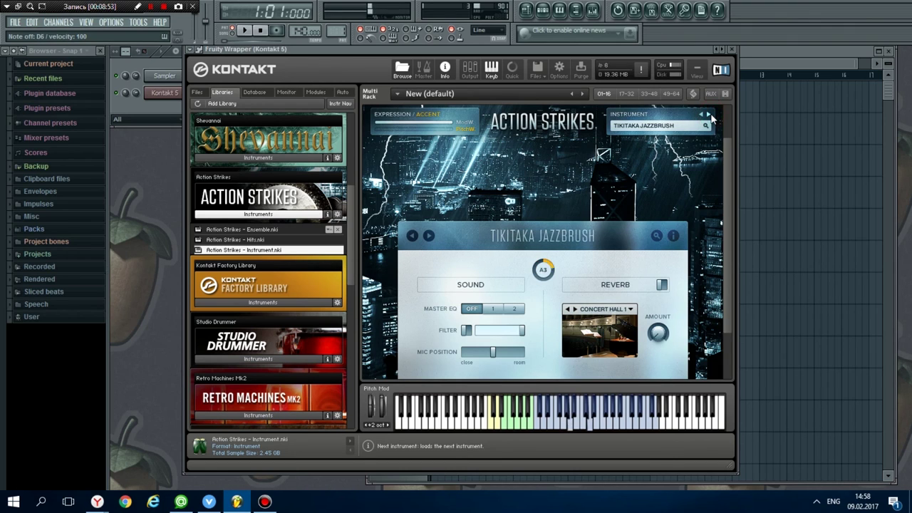
pyautogui.click(709, 116)
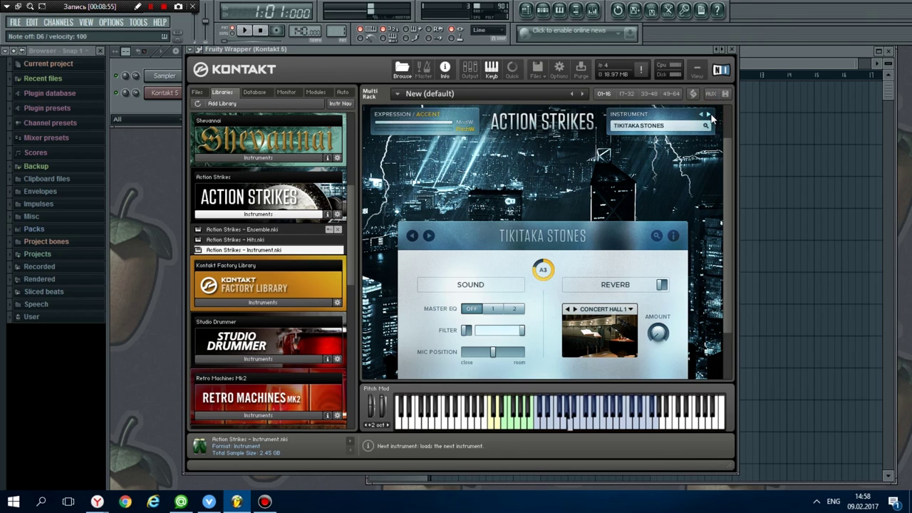
pyautogui.click(709, 115)
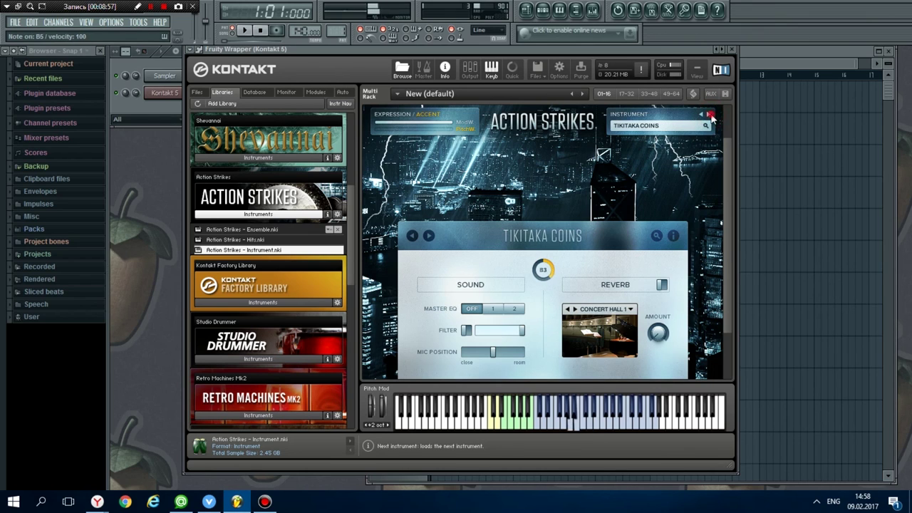
pyautogui.click(709, 116)
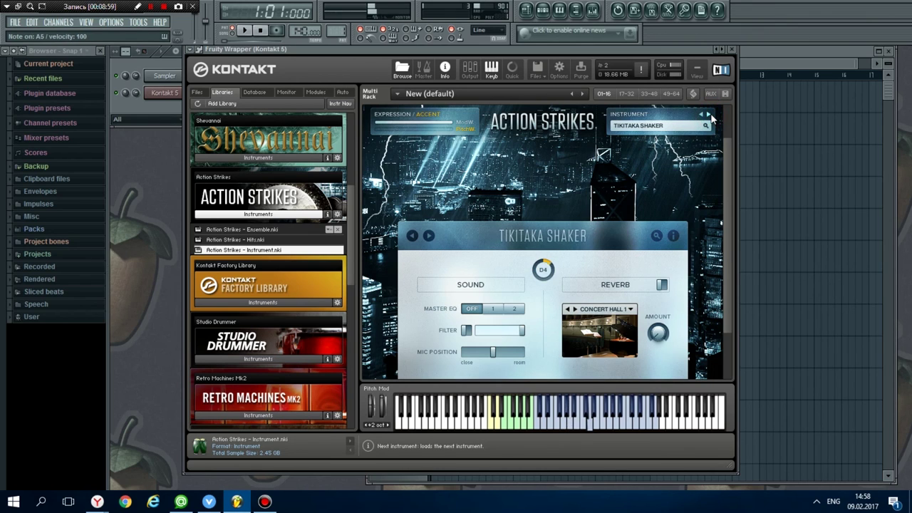